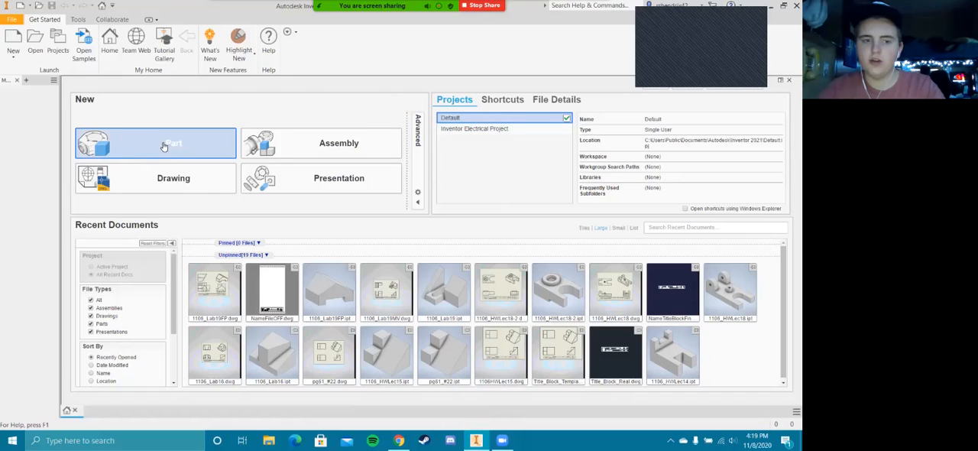
Create a new part and start a 2D sketch on the front (XY) plane
left_click(172, 141)
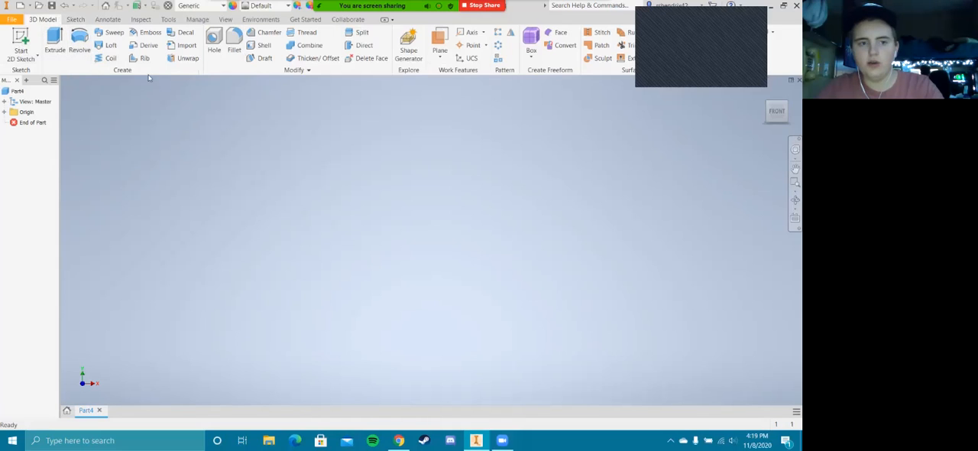
left_click(71, 21)
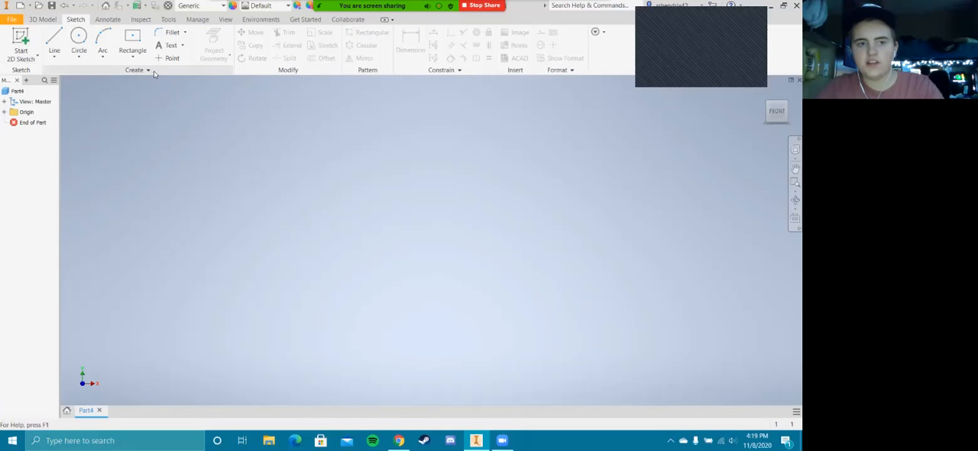
left_click(52, 21)
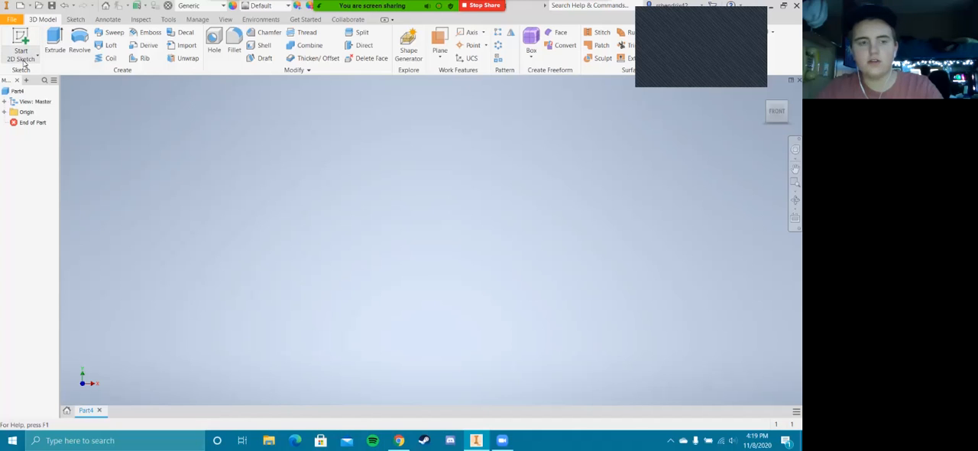
left_click(22, 46)
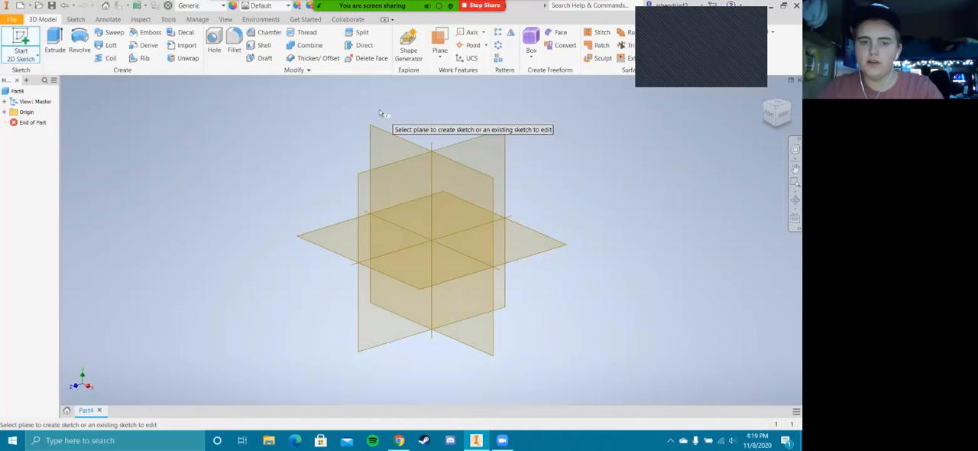
left_click(378, 147)
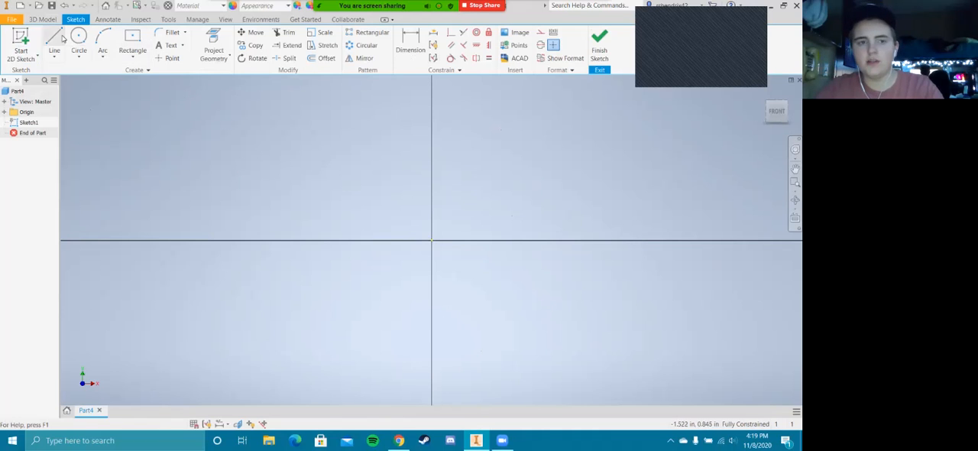
Draw a 6 by 6 in two-point center rectangle centered on the origin and finish the sketch
left_click(44, 19)
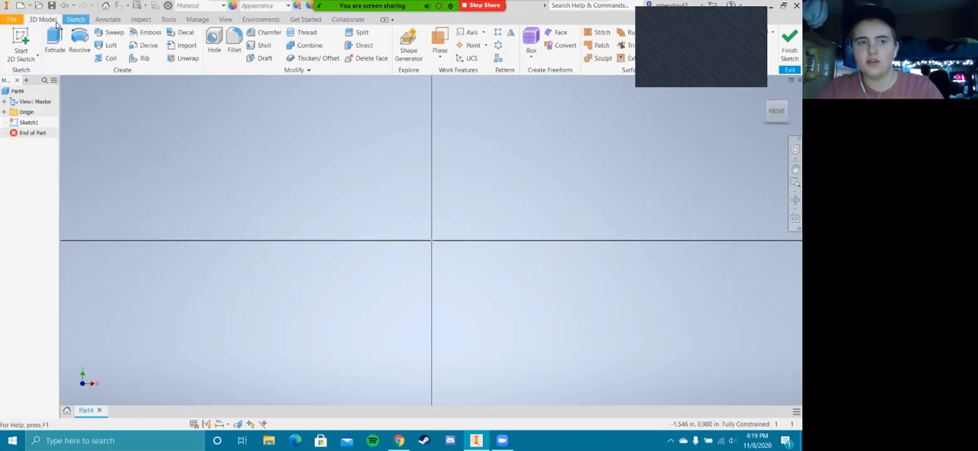
left_click(75, 19)
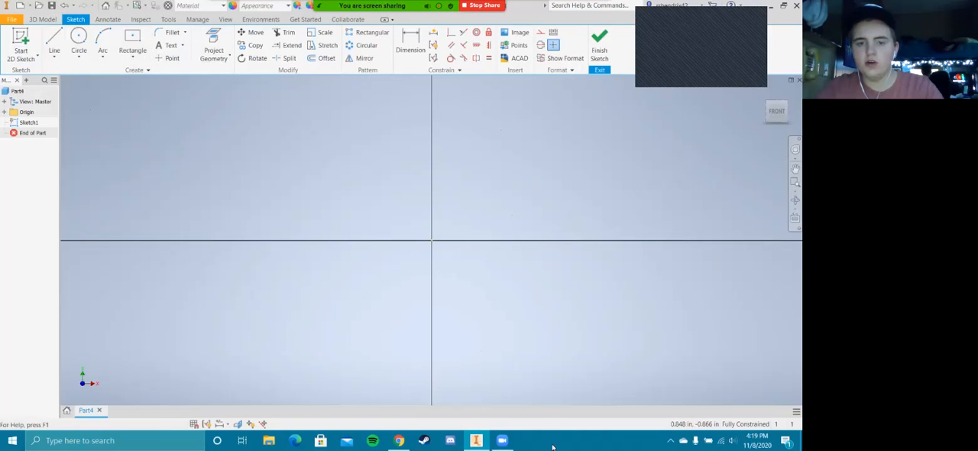
left_click(135, 55)
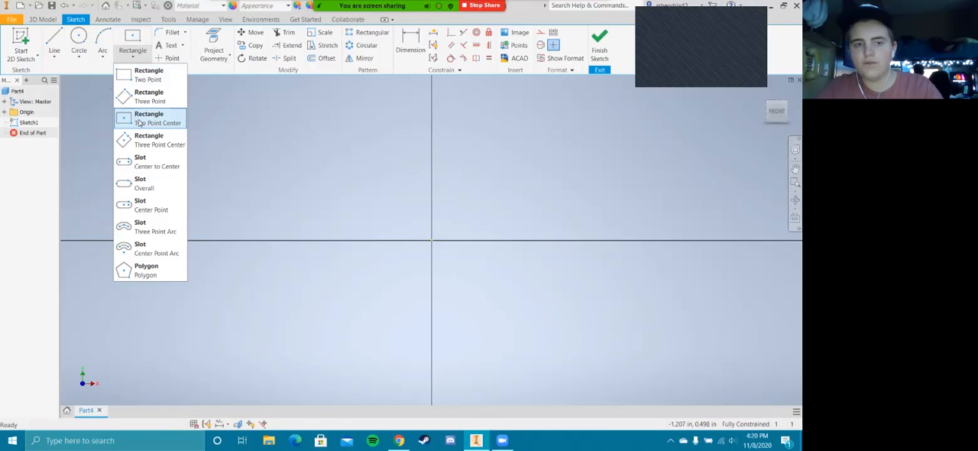
left_click(165, 123)
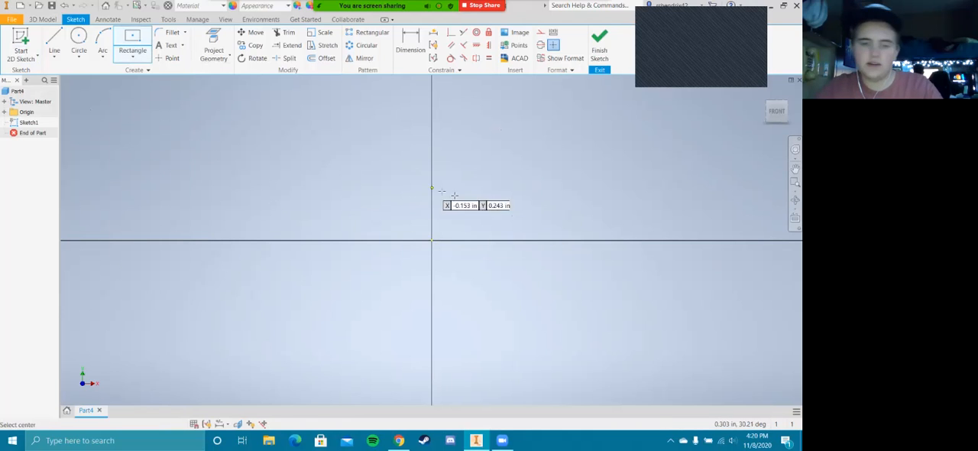
left_click(432, 240)
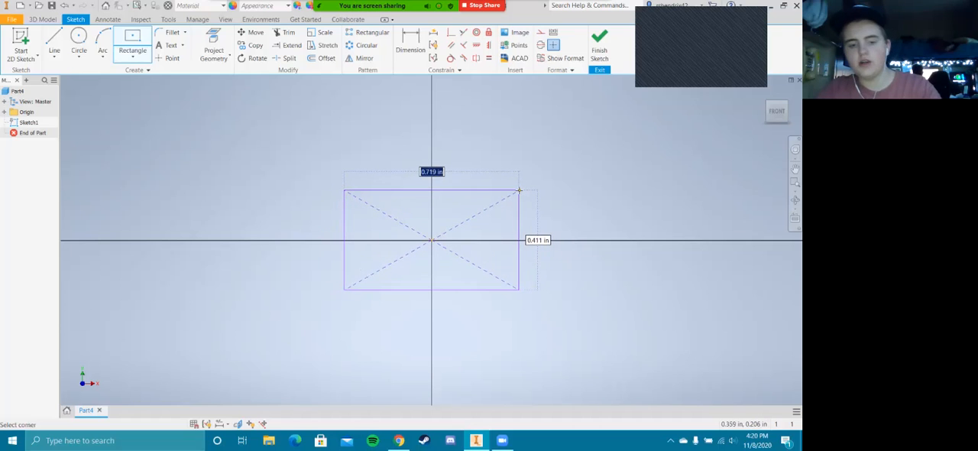
type("6")
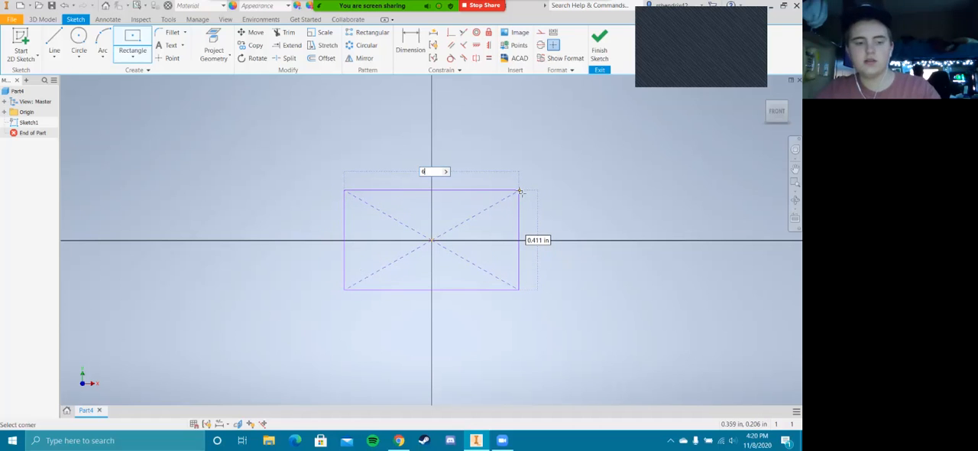
key("Tab")
type("6")
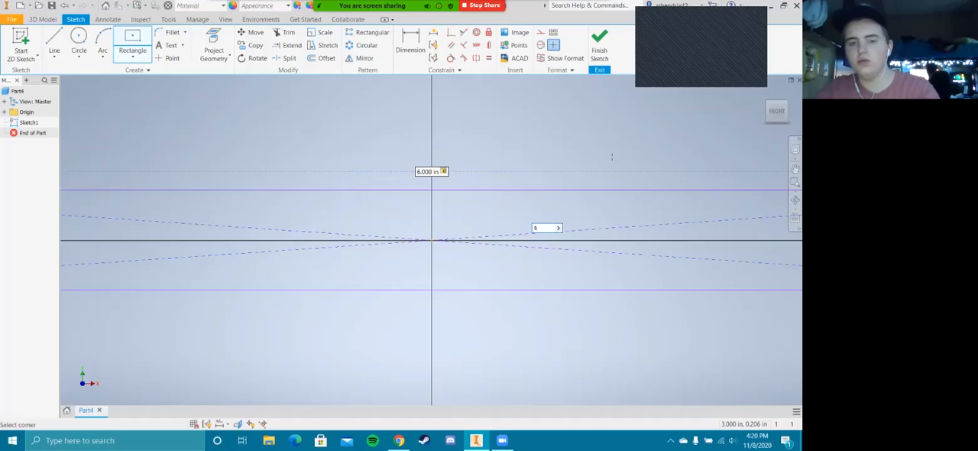
key("Return")
scroll(492, 213, "down", 5)
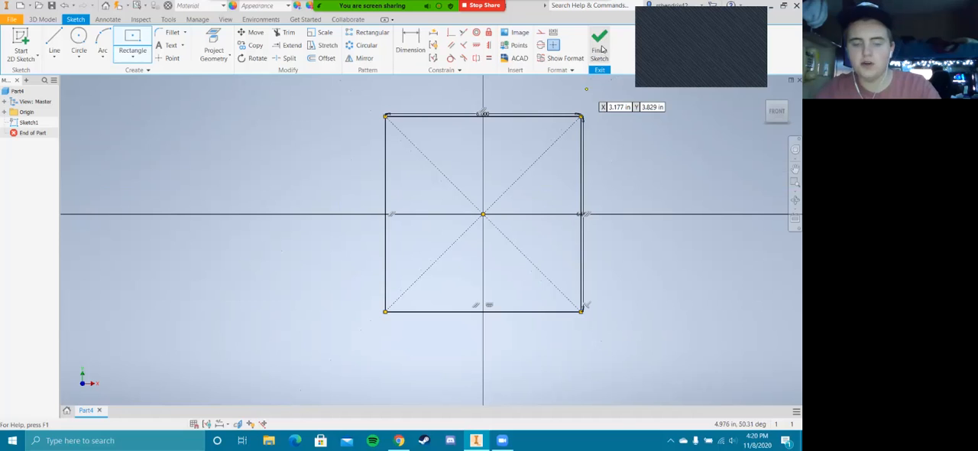
left_click(600, 47)
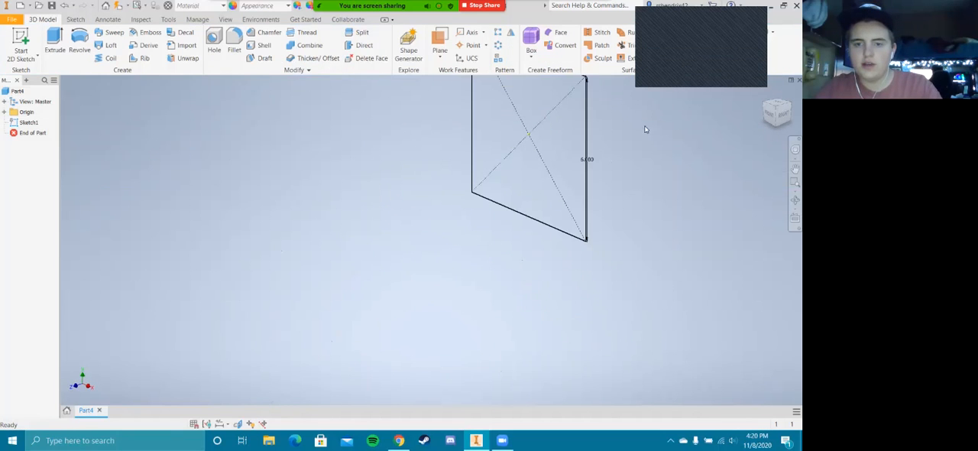
Extrude the square profile by 6 in with the direction set to Symmetric to form a cube
middle_click_drag(654, 120, 535, 215)
scroll(538, 214, "down", 3)
scroll(416, 116, "up", 2)
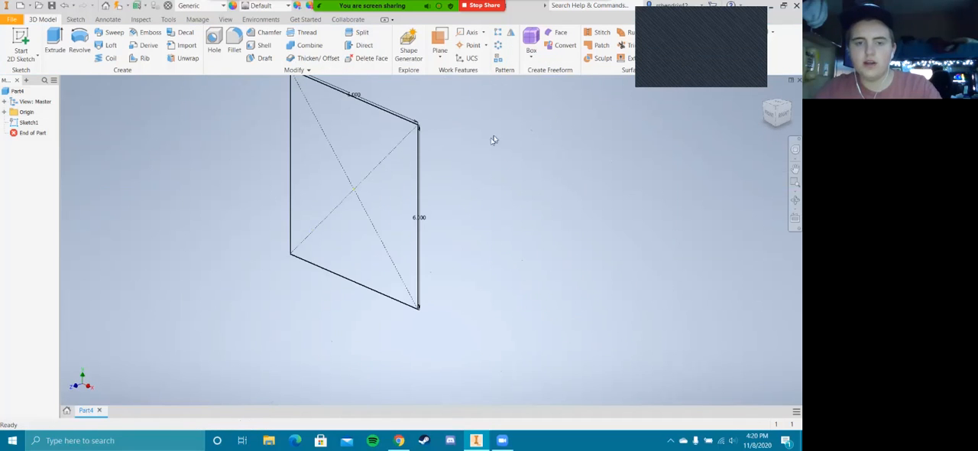
middle_click_drag(492, 143, 623, 173)
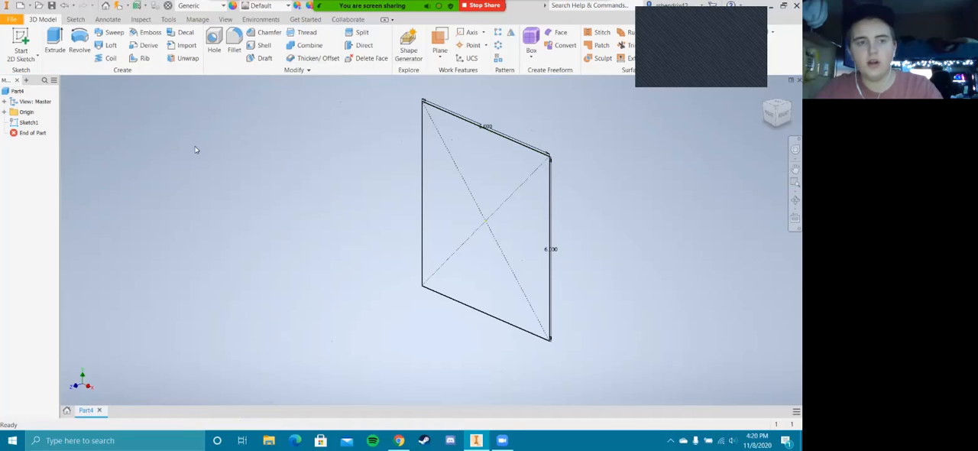
left_click(74, 19)
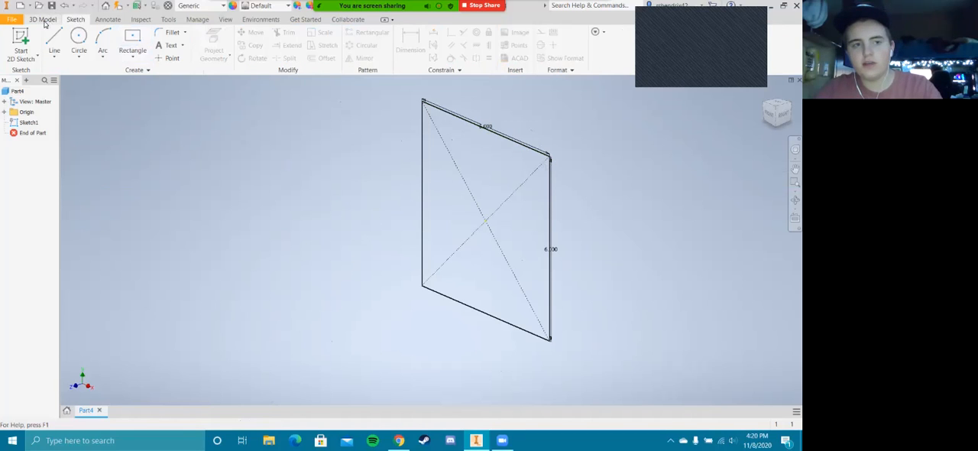
left_click(44, 20)
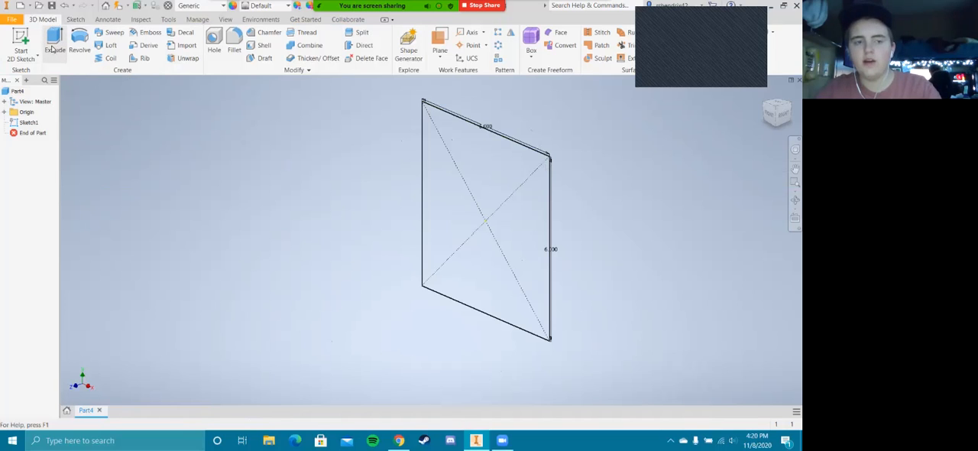
left_click(53, 49)
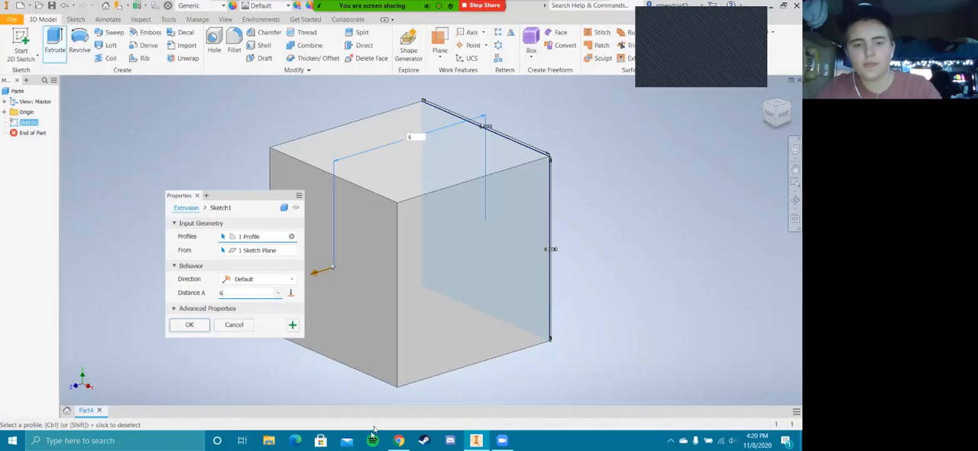
left_click(272, 280)
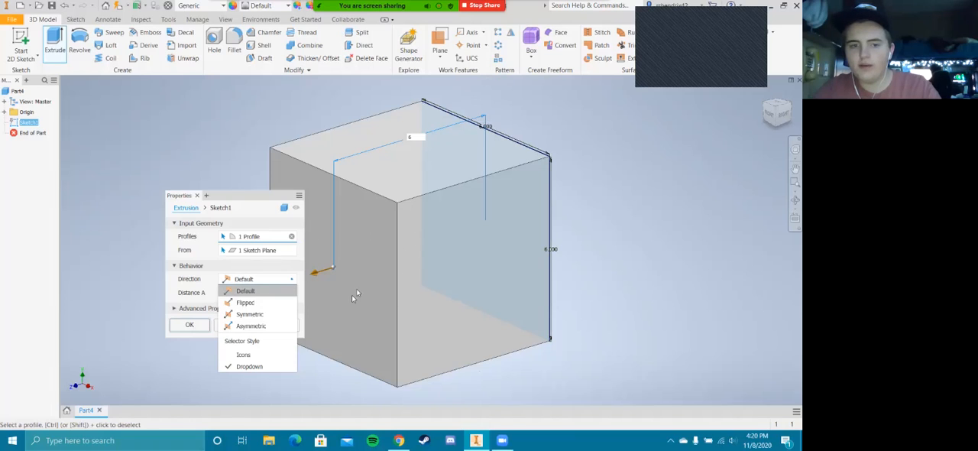
left_click(249, 314)
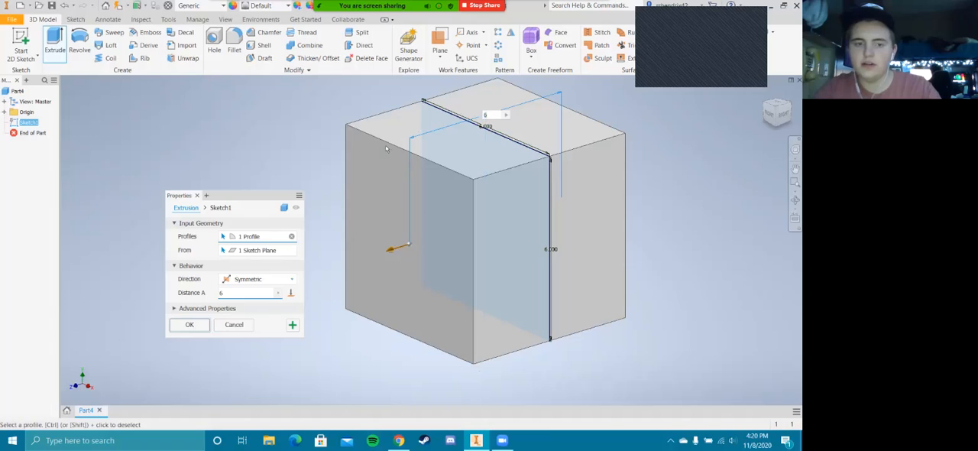
left_click(189, 326)
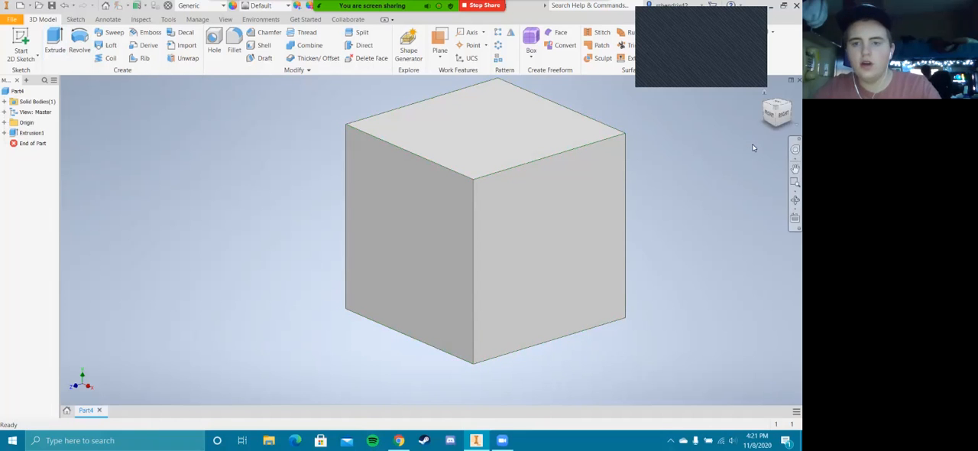
Start a new sketch on the cube's right face
middle_click_drag(690, 166, 655, 181)
scroll(649, 177, "up", 5)
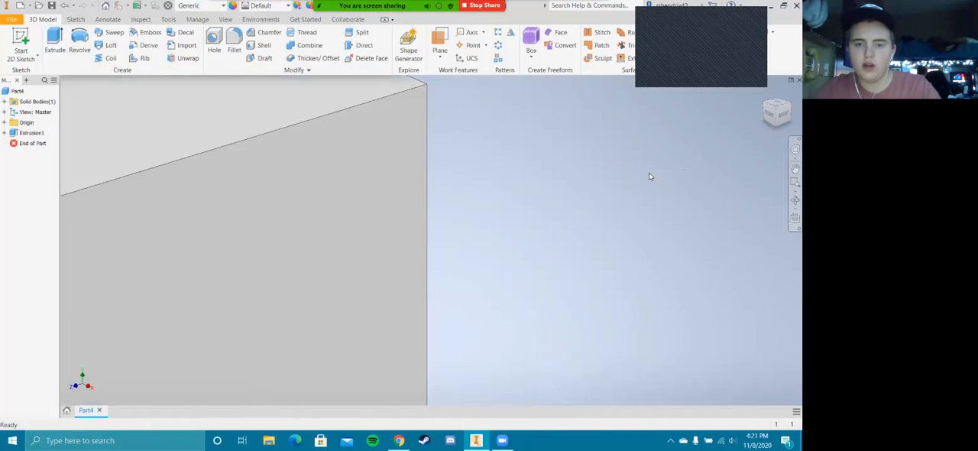
scroll(648, 177, "down", 6)
scroll(645, 178, "up", 4)
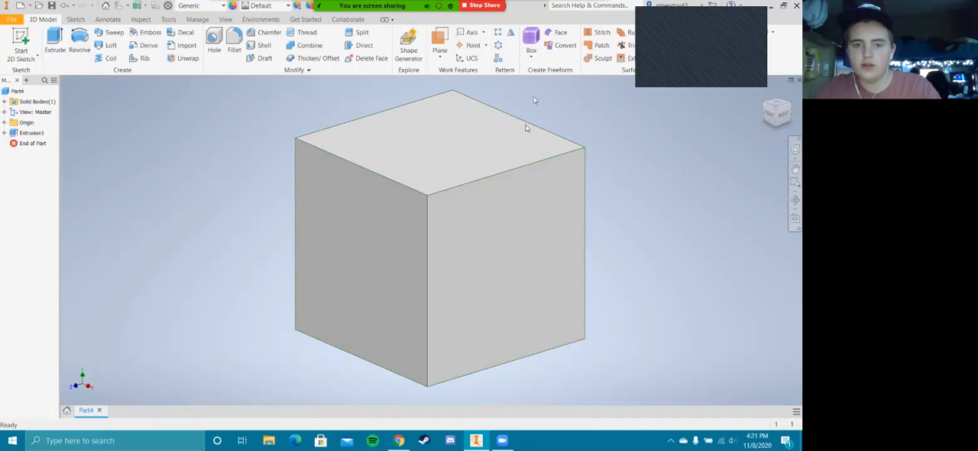
left_click(82, 21)
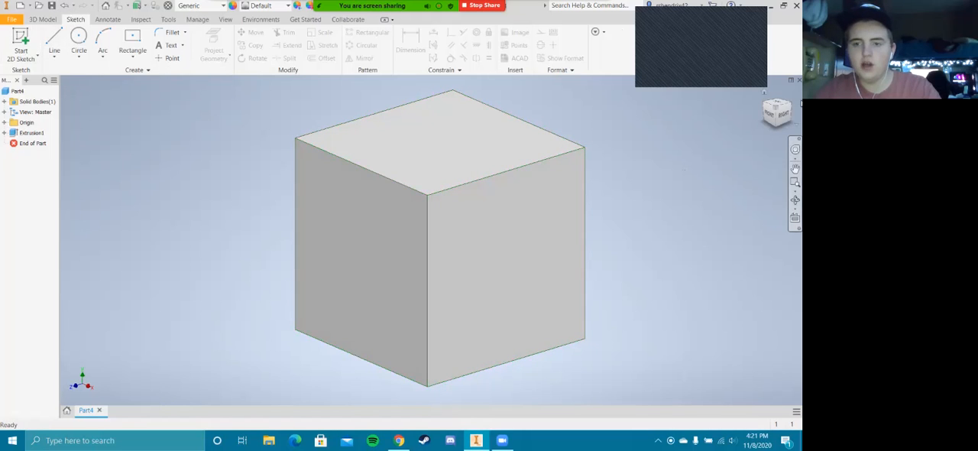
left_click(779, 114)
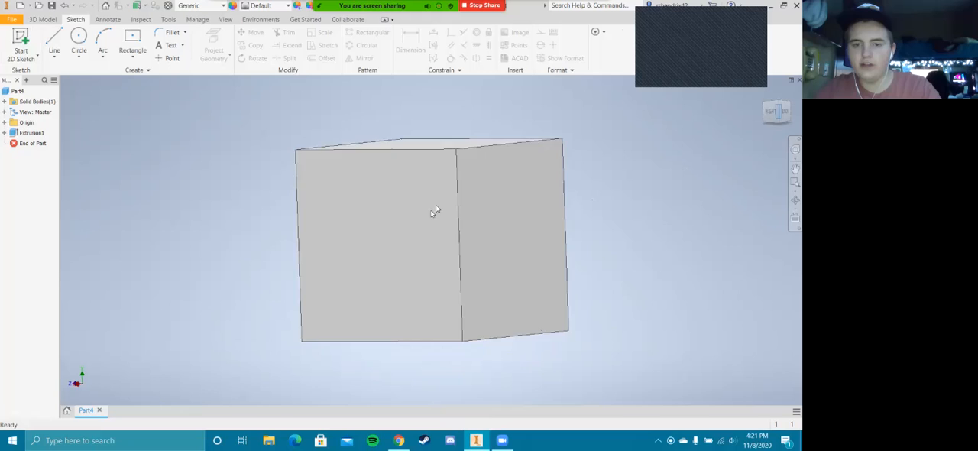
left_click(763, 104)
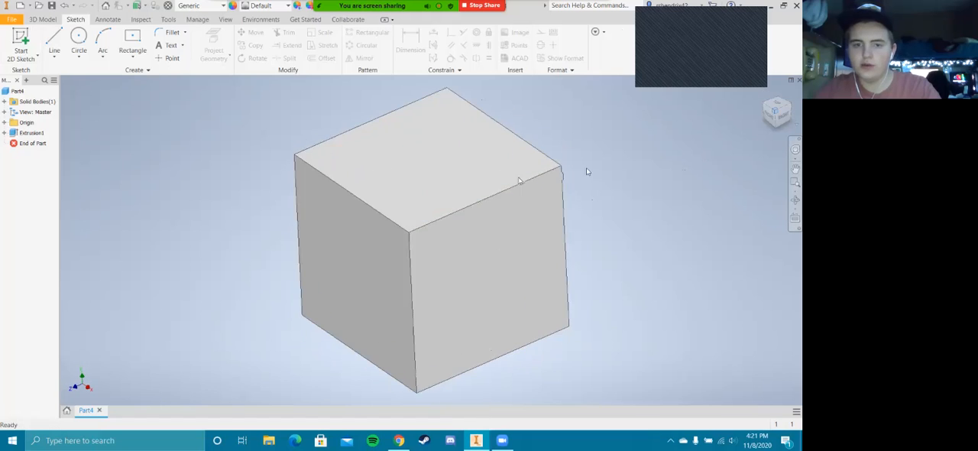
left_click(54, 40)
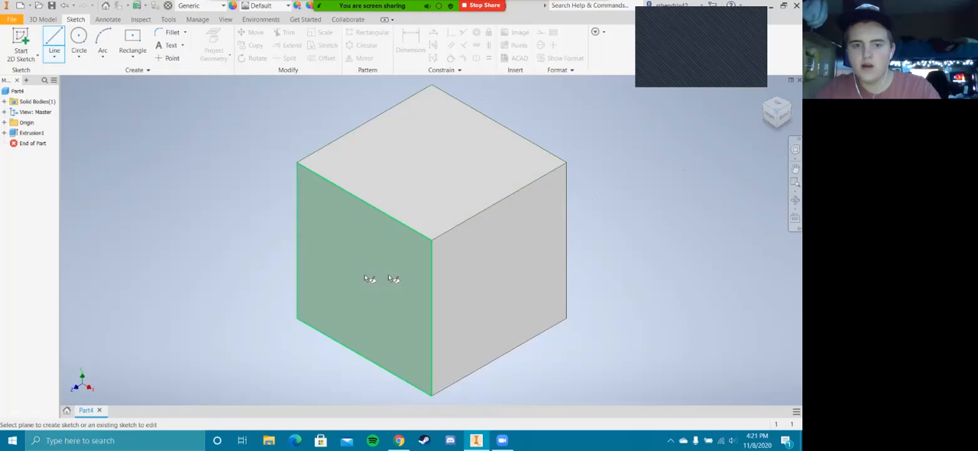
left_click(529, 262)
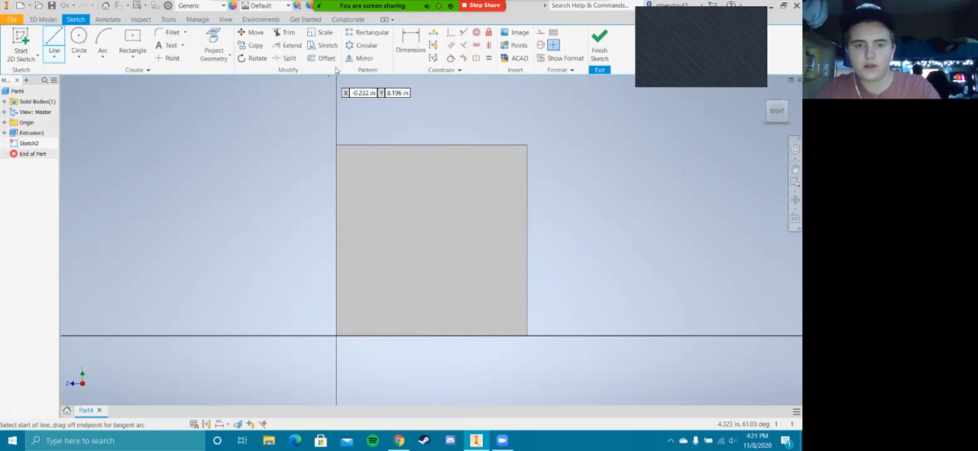
Draw two 3 in horizontal lines from the right face's center to the midpoints of its two vertical edges
left_click(54, 41)
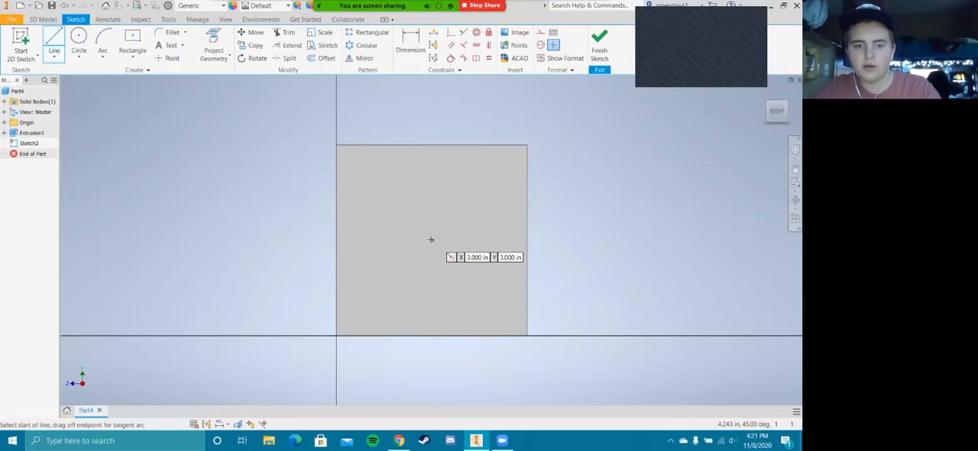
left_click(431, 240)
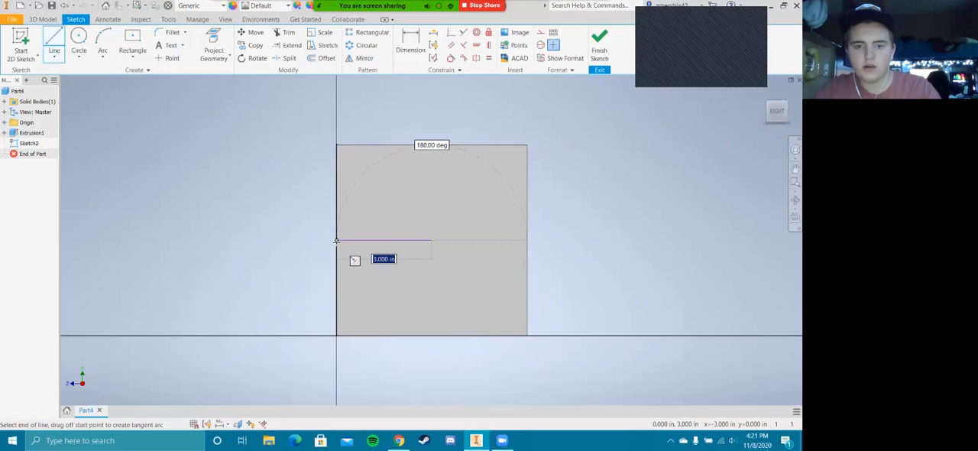
double_click(337, 241)
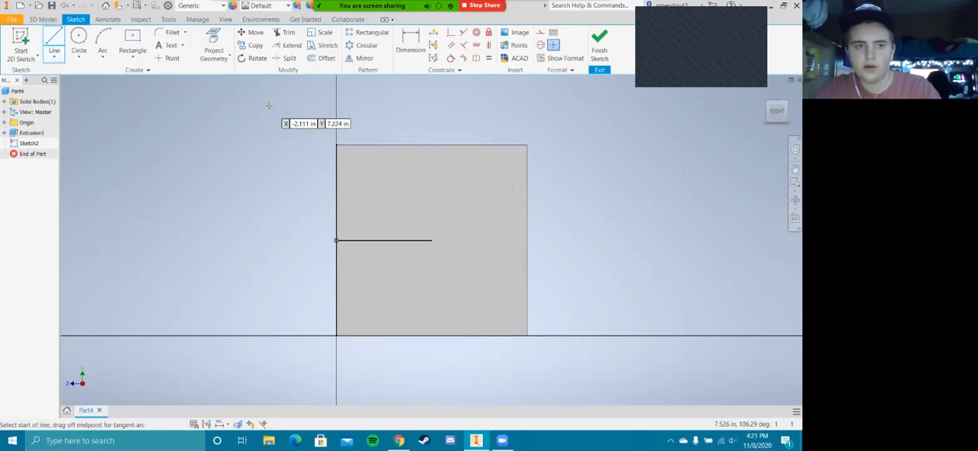
left_click(432, 240)
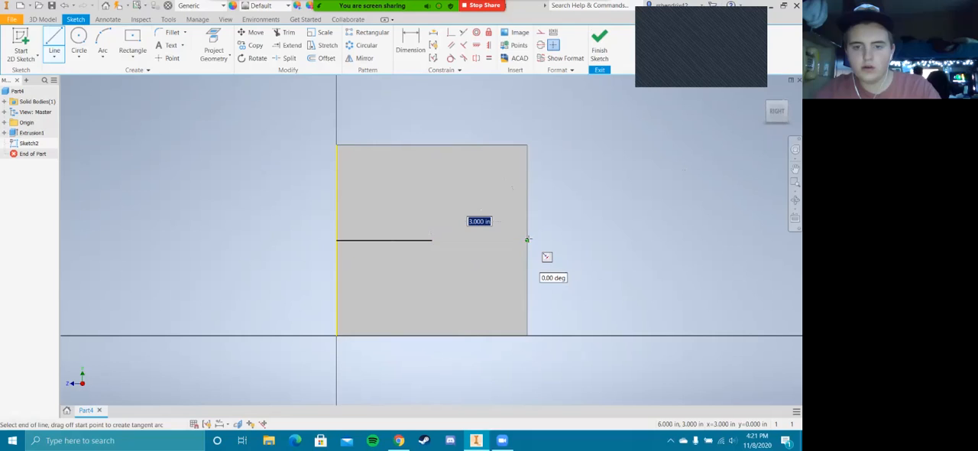
left_click(527, 240)
Draw a vertical line between the midpoint of the right face's upper edge and the face's center
left_click(57, 40)
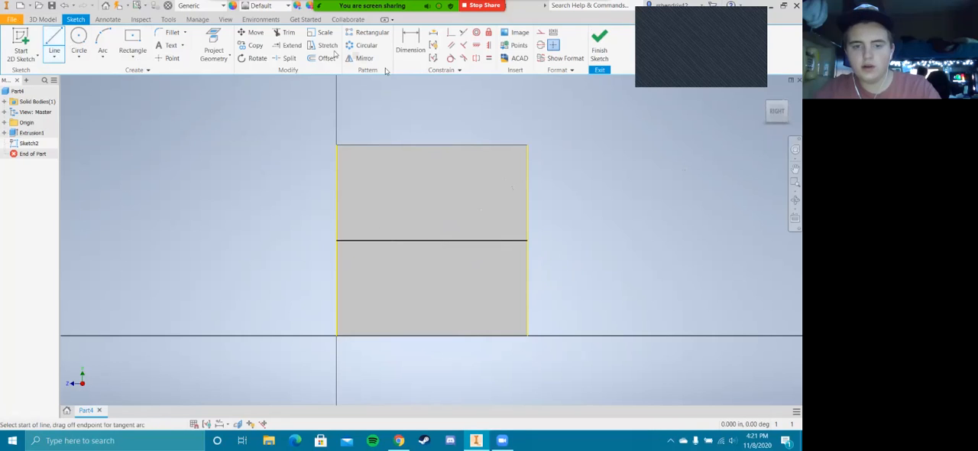
left_click(432, 241)
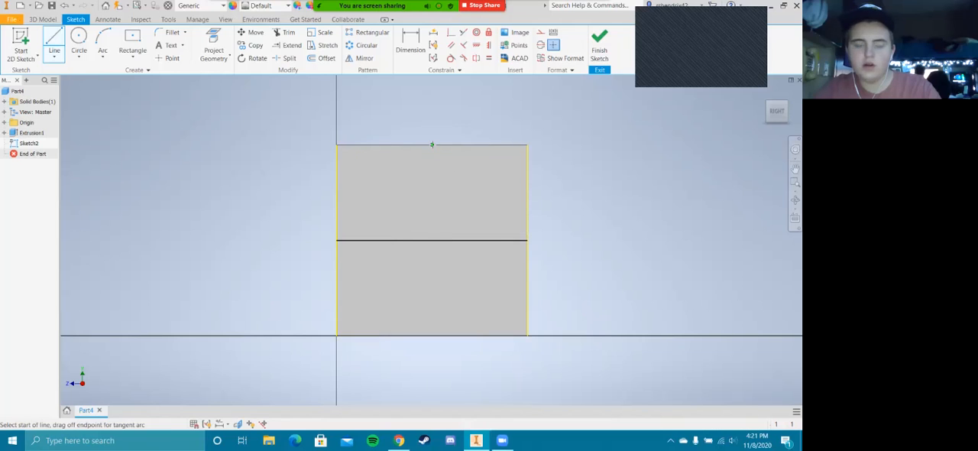
left_click_drag(432, 145, 432, 240)
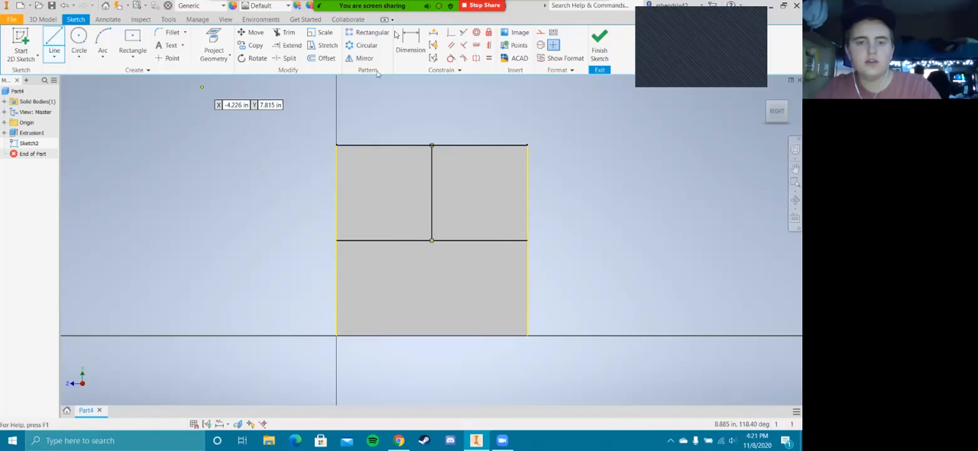
Draw a diamond on the right face with four diagonal lines joining the midpoints of its edges
left_click(54, 47)
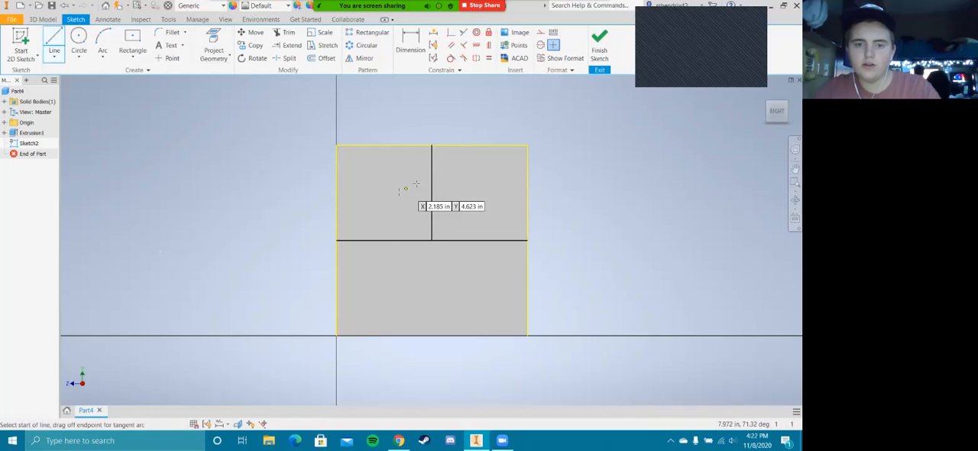
left_click(432, 145)
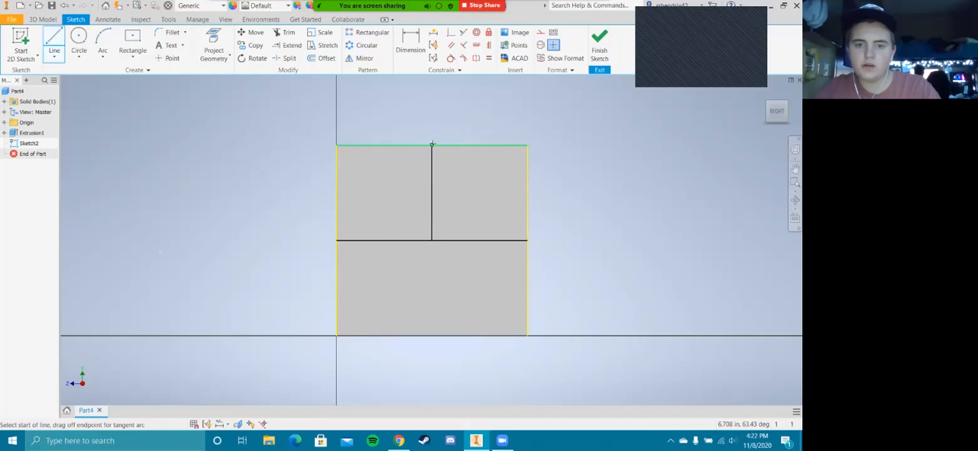
key("Escape")
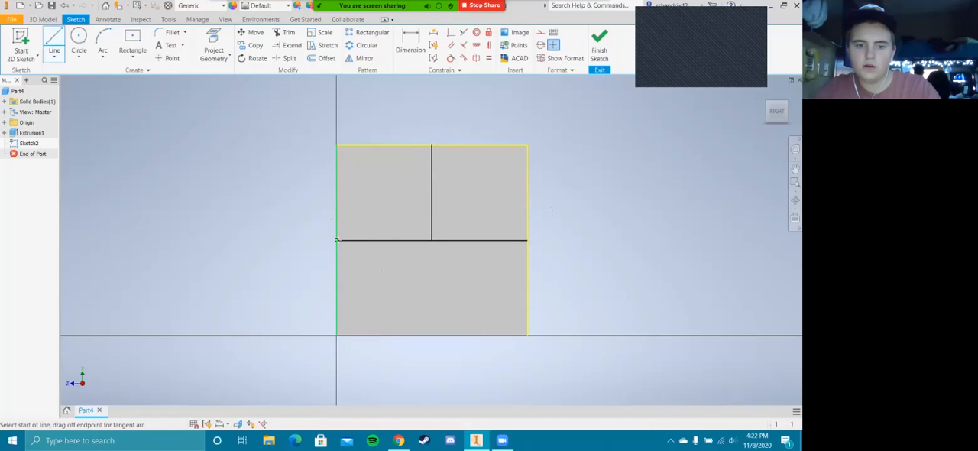
left_click(336, 240)
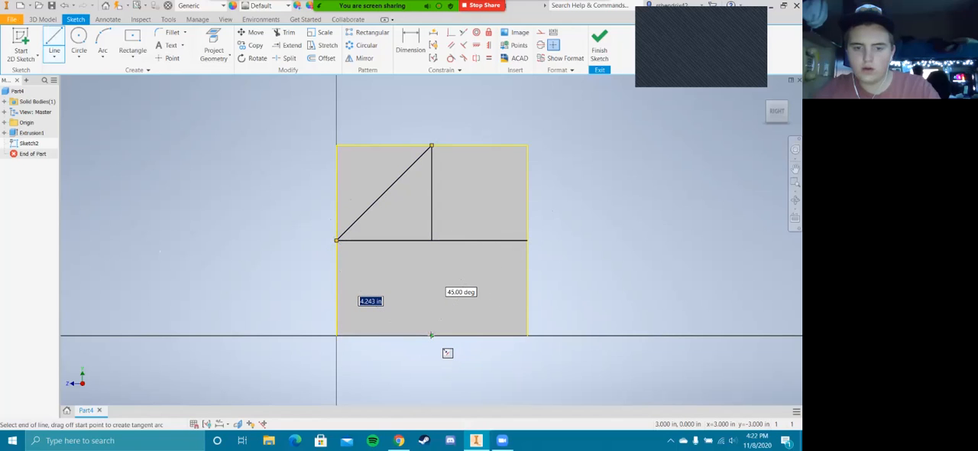
left_click(431, 335)
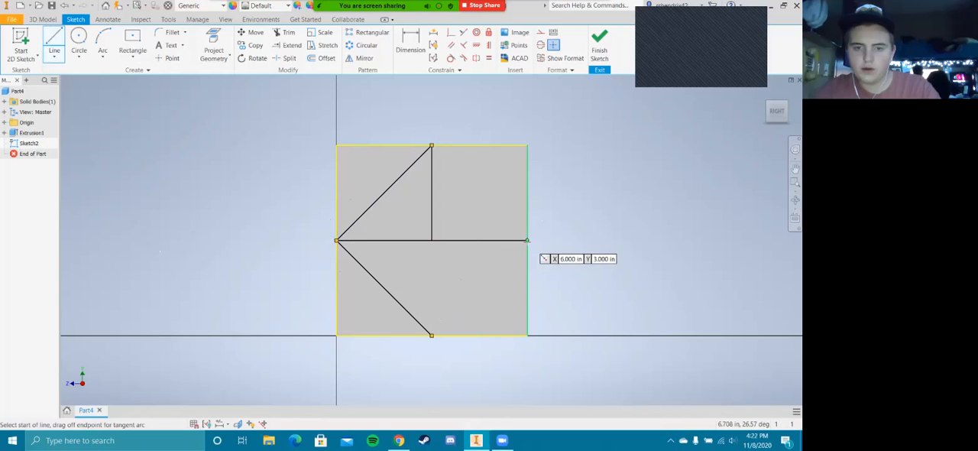
left_click(527, 240)
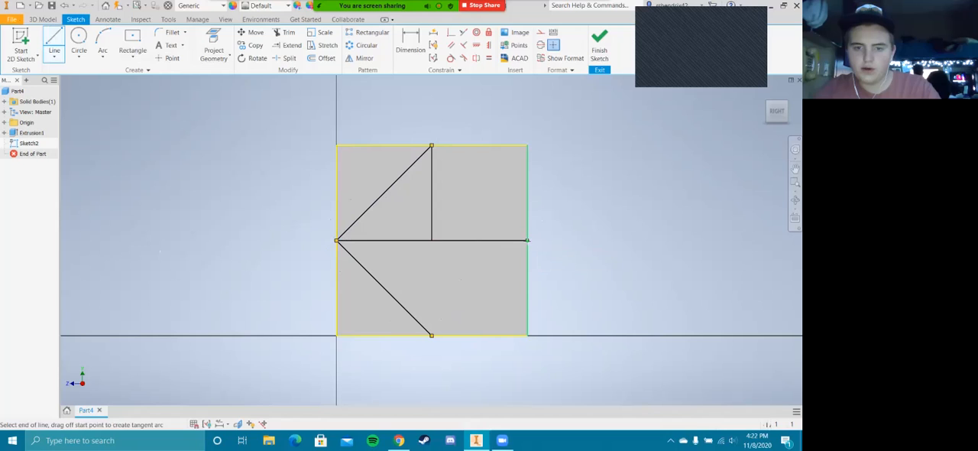
left_click(431, 334)
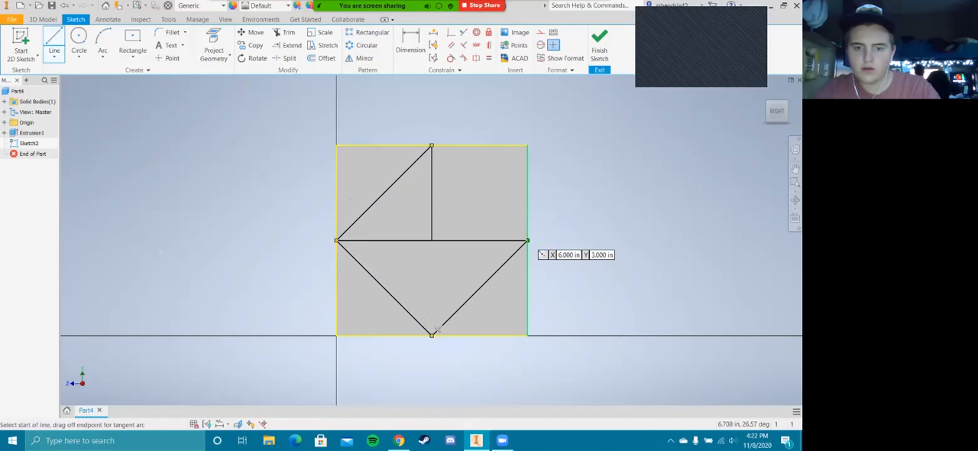
left_click(526, 240)
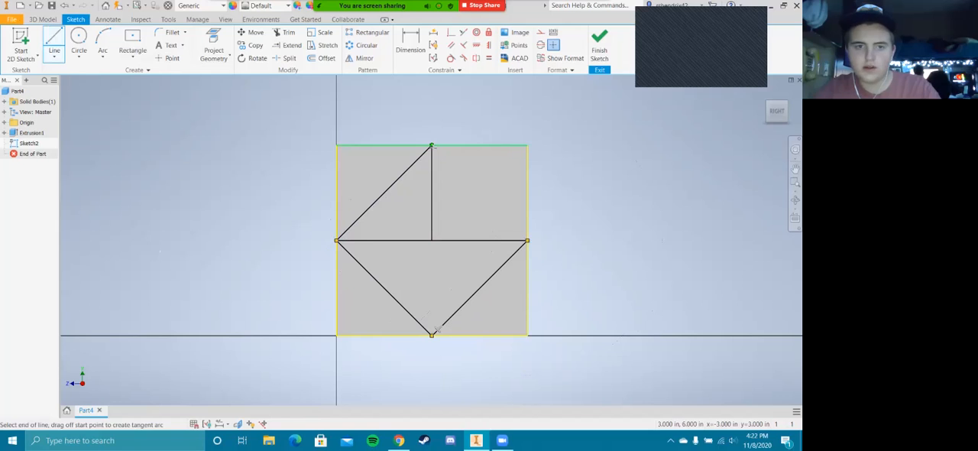
left_click(431, 145)
key("Escape")
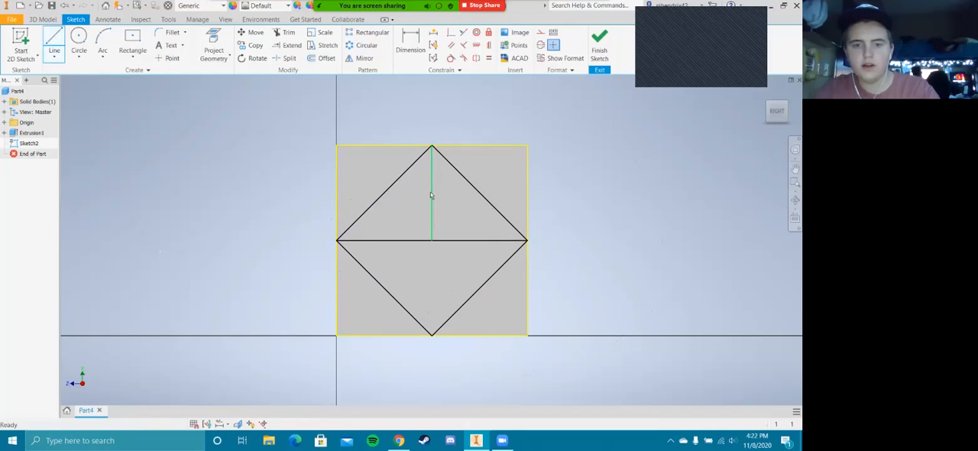
Delete the vertical line and both horizontal lines inside the diamond, then finish the sketch
right_click(431, 193)
left_click(431, 181)
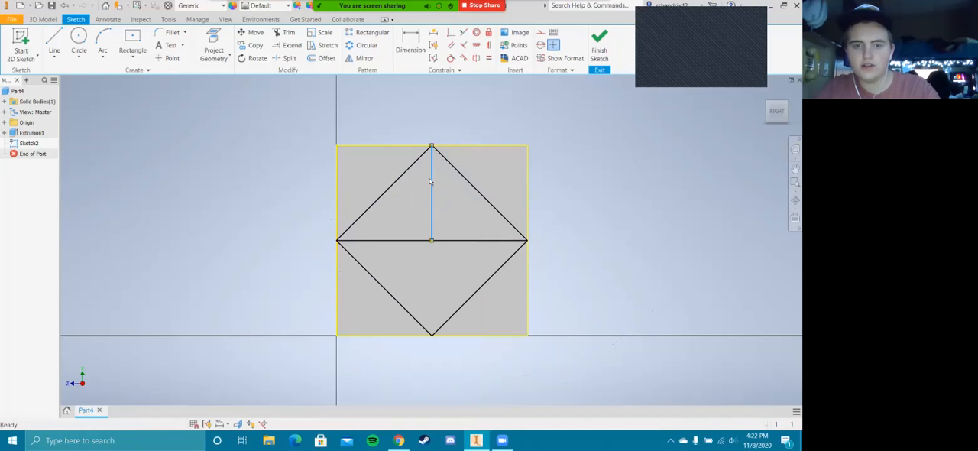
key("Delete")
right_click(446, 241)
left_click(446, 220)
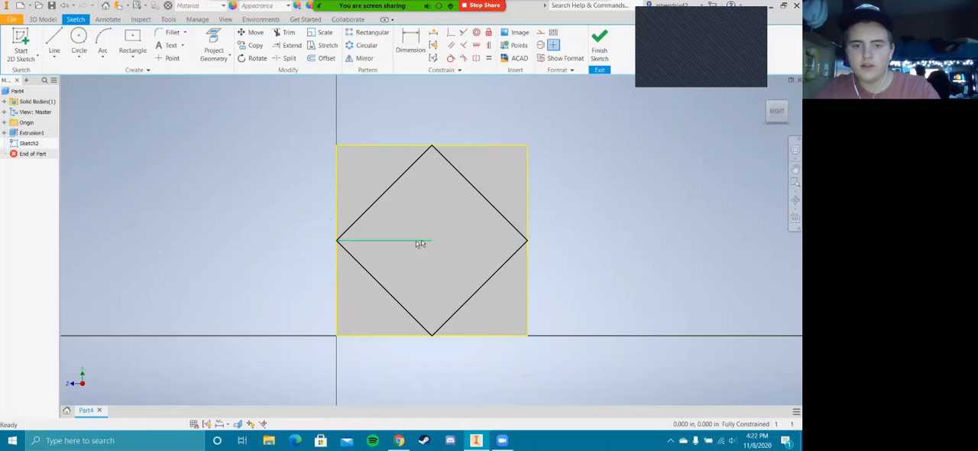
right_click(409, 246)
left_click(406, 220)
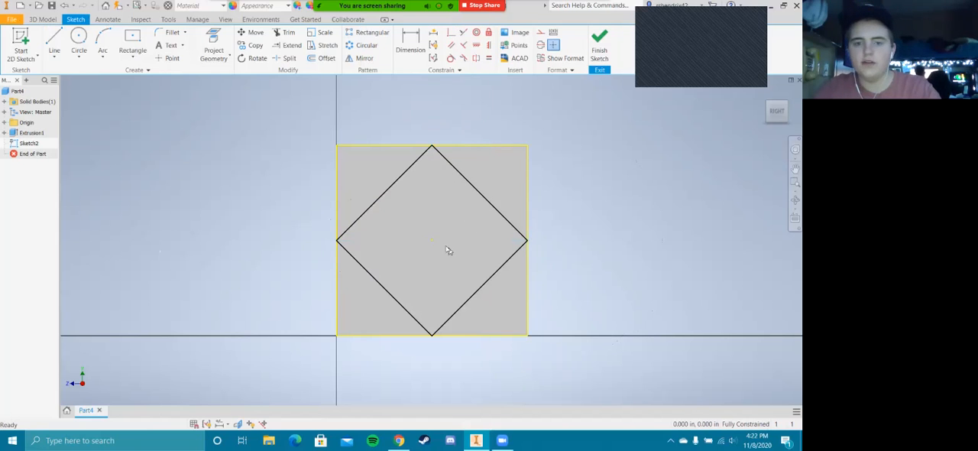
left_click(599, 42)
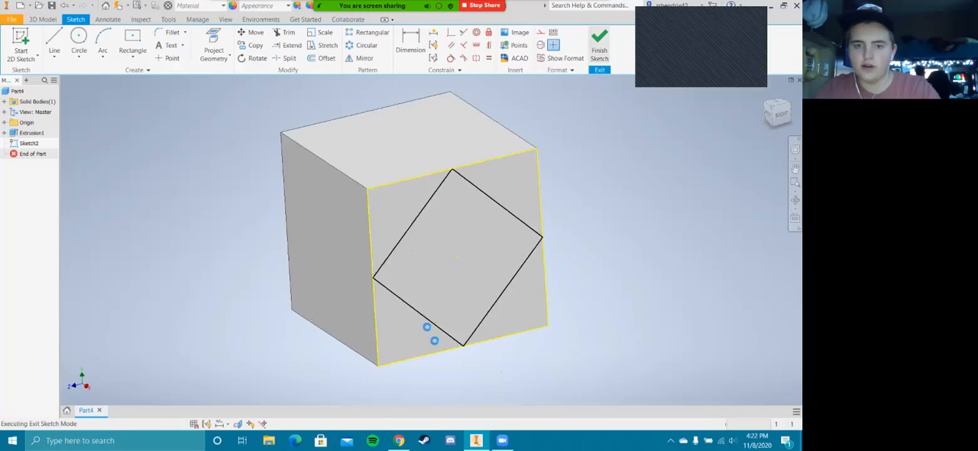
Extrude the four corner triangles around the diamond as a cut 3 in deep into the cube
left_click(37, 20)
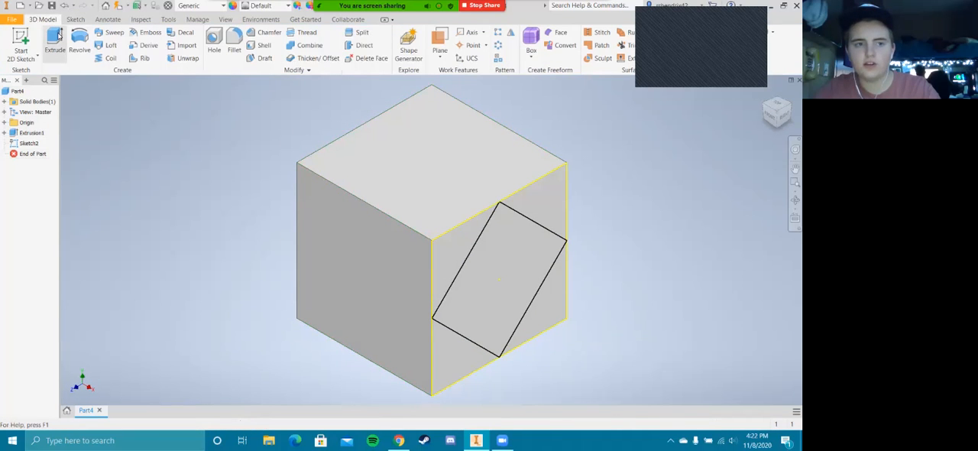
left_click(57, 38)
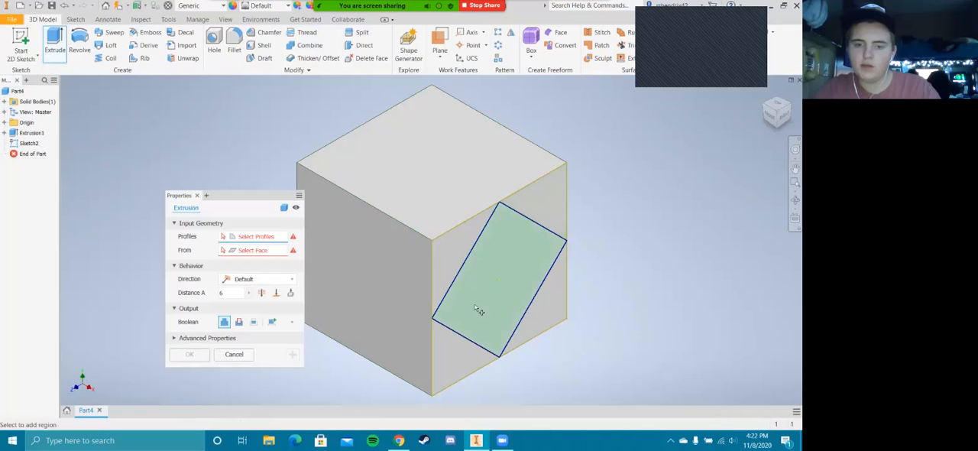
left_click(462, 250)
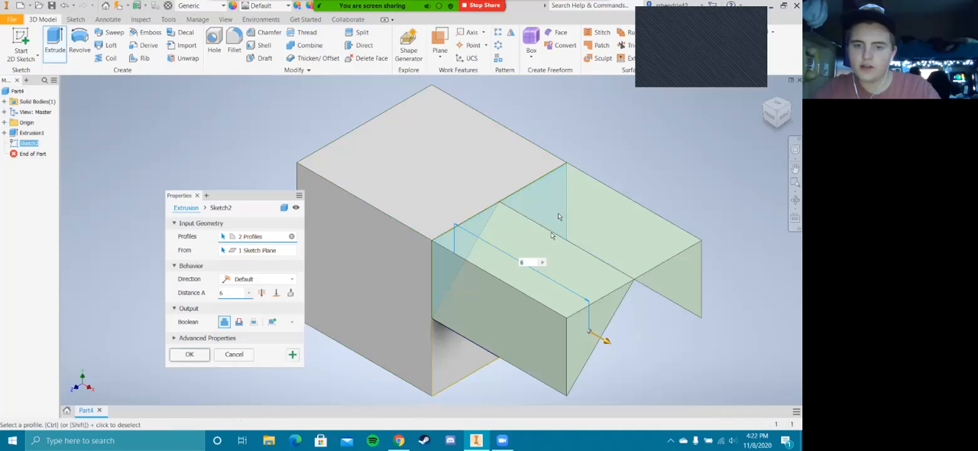
left_click(785, 115)
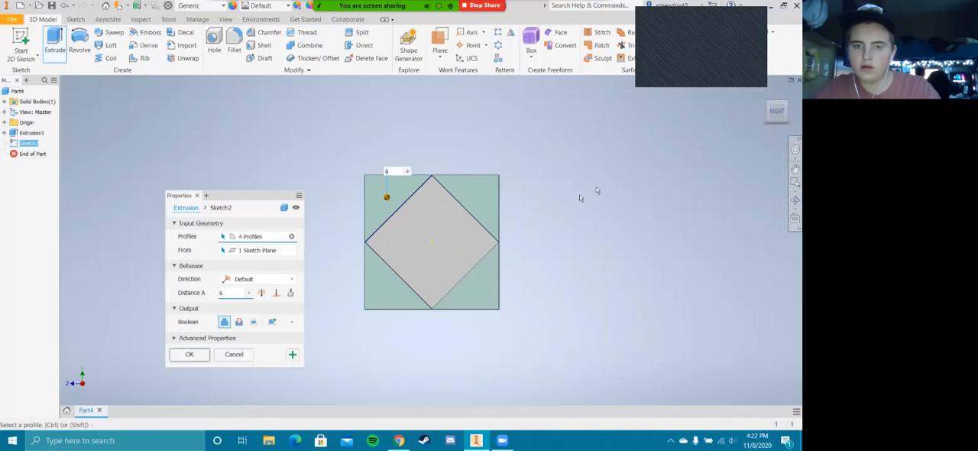
left_click(771, 102)
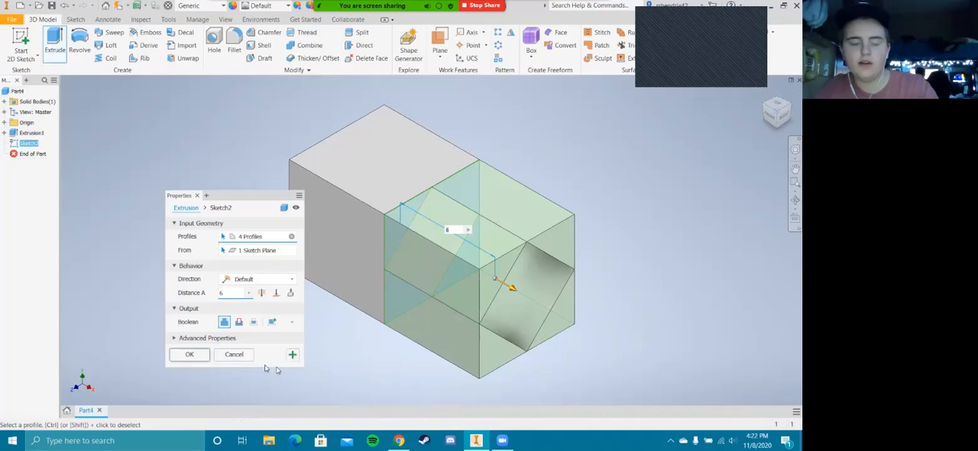
left_click(238, 322)
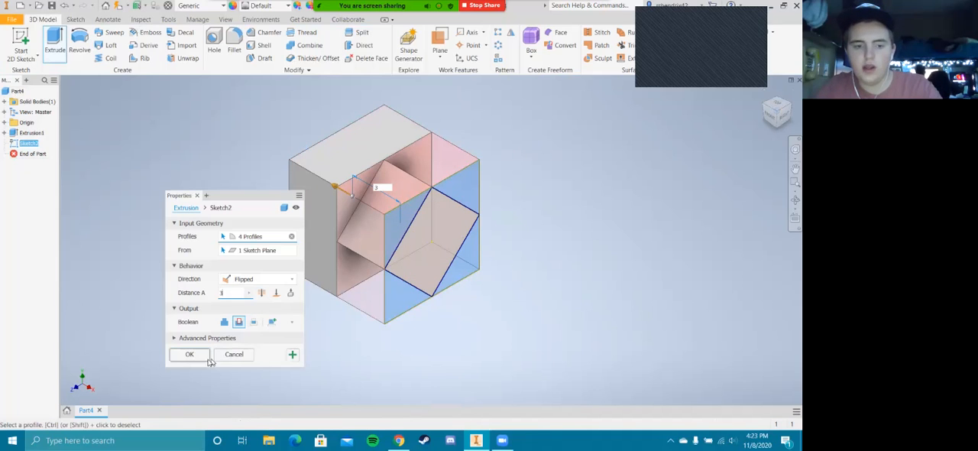
Start a new sketch on the block's left face with the Circle tool
left_click(785, 116)
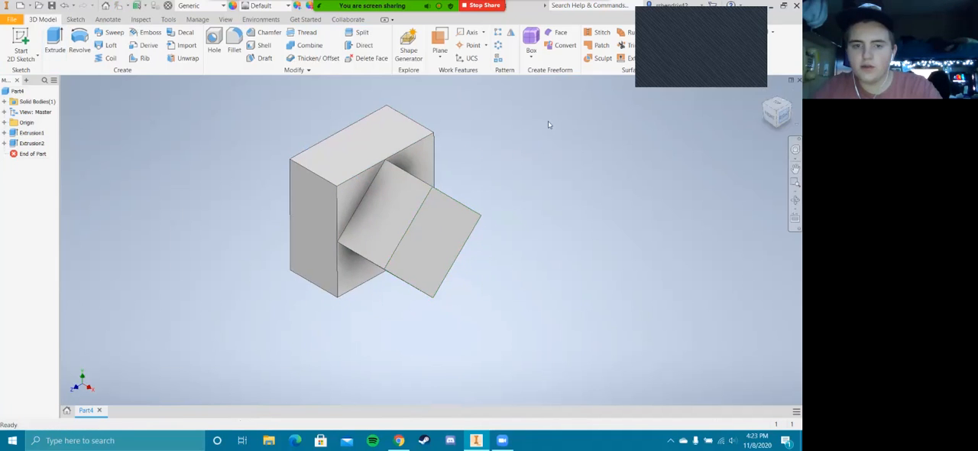
left_click(770, 114)
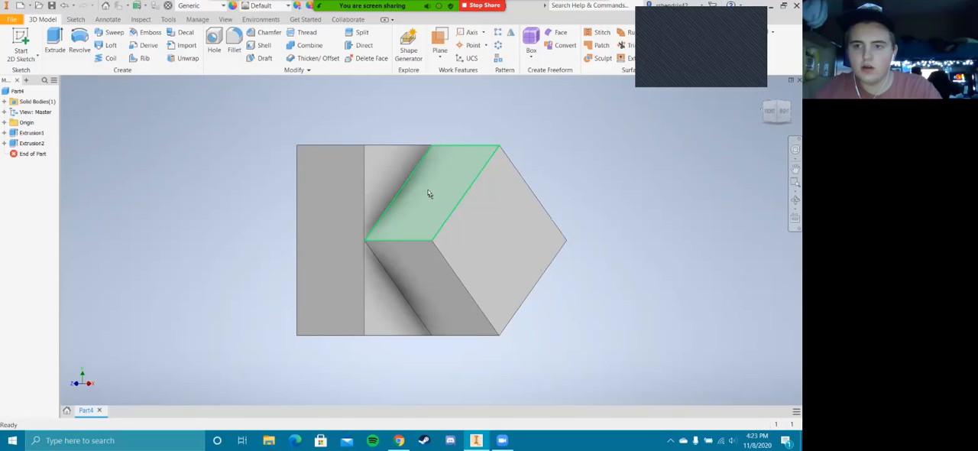
left_click(773, 108)
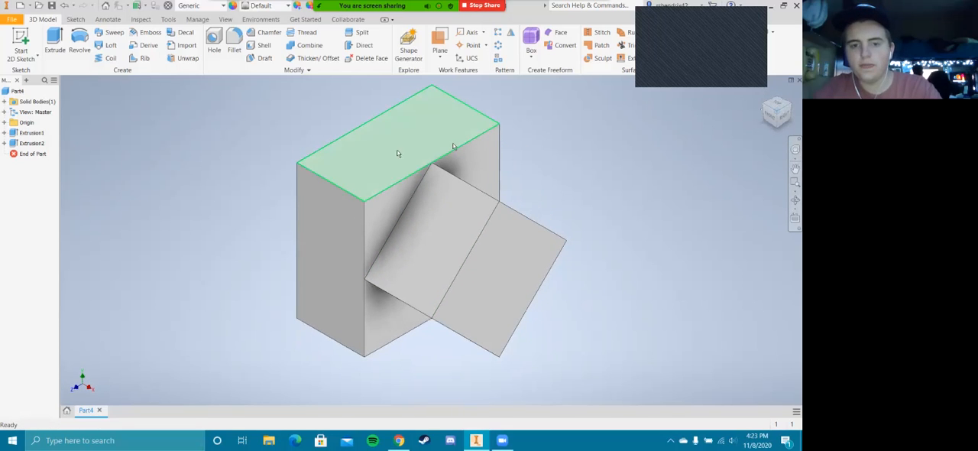
left_click(774, 119)
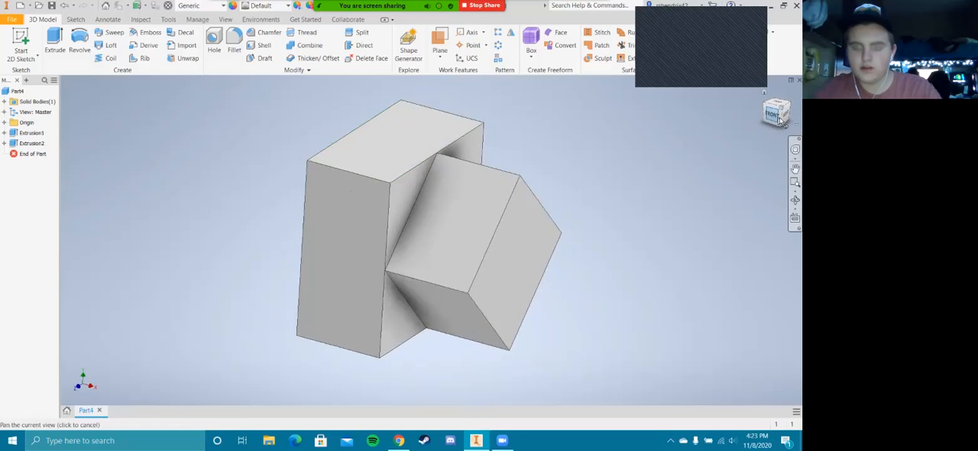
left_click(763, 113)
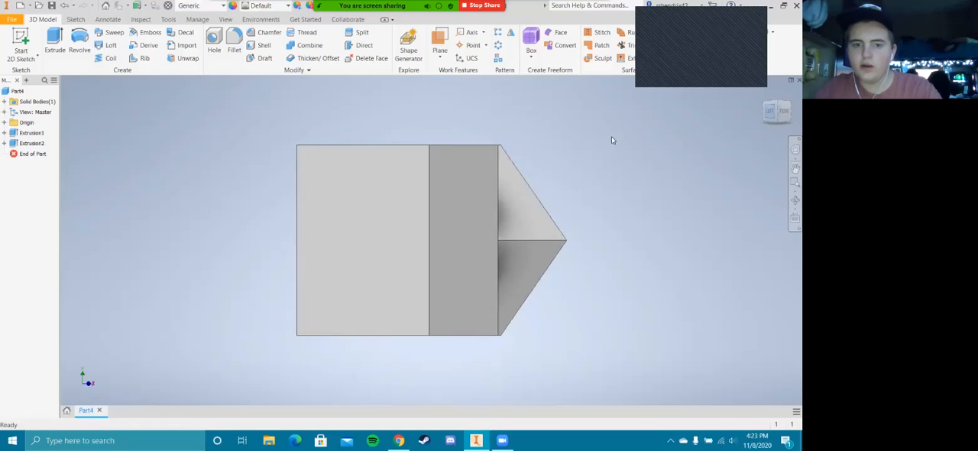
left_click(68, 20)
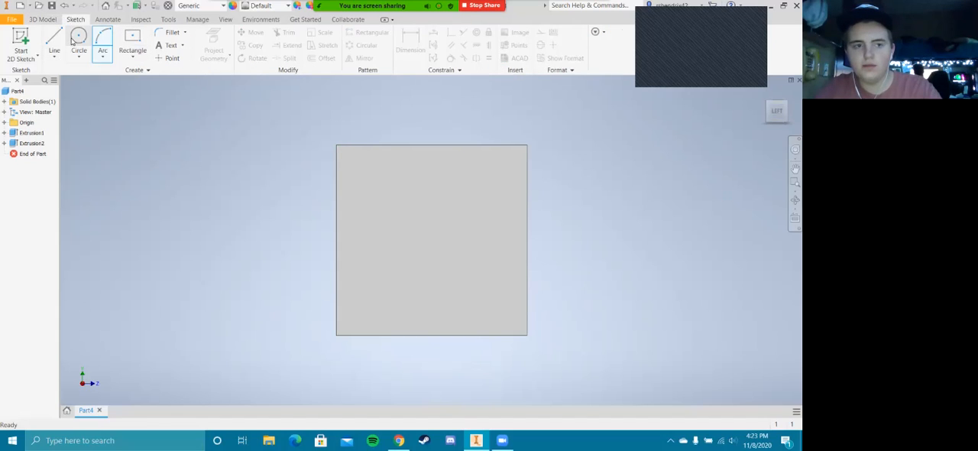
left_click(78, 38)
left_click(433, 238)
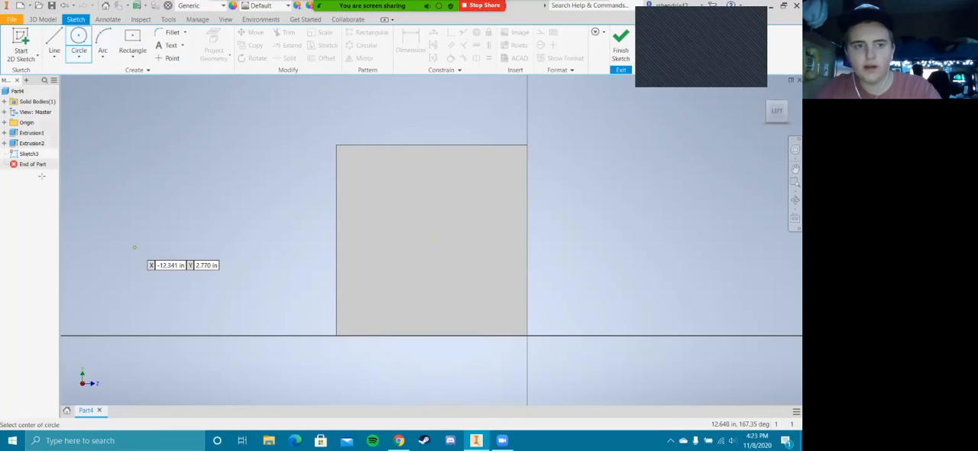
Draw a 2 in diameter circle centered on the left face and finish the sketch
left_click(430, 240)
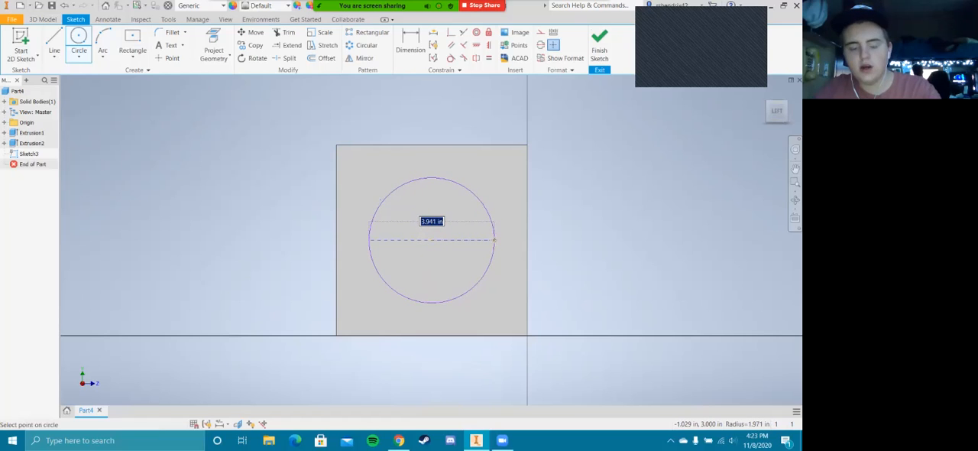
type("2")
key("Return")
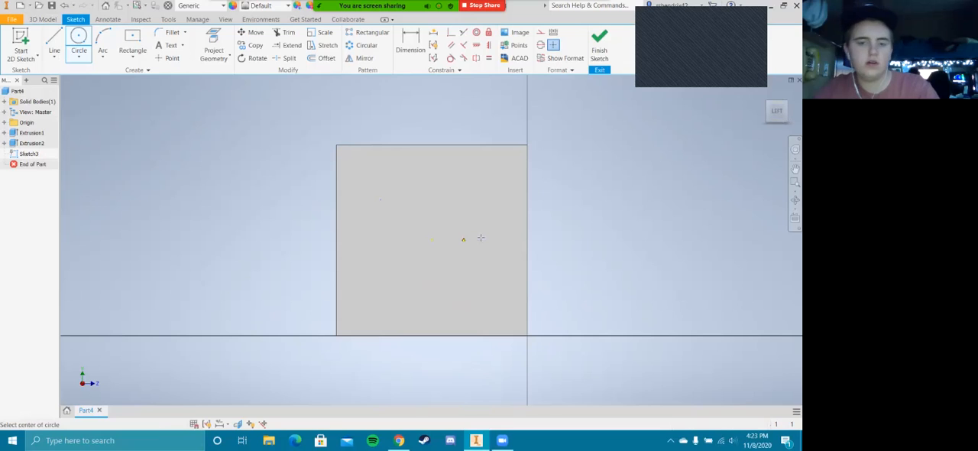
left_click(600, 53)
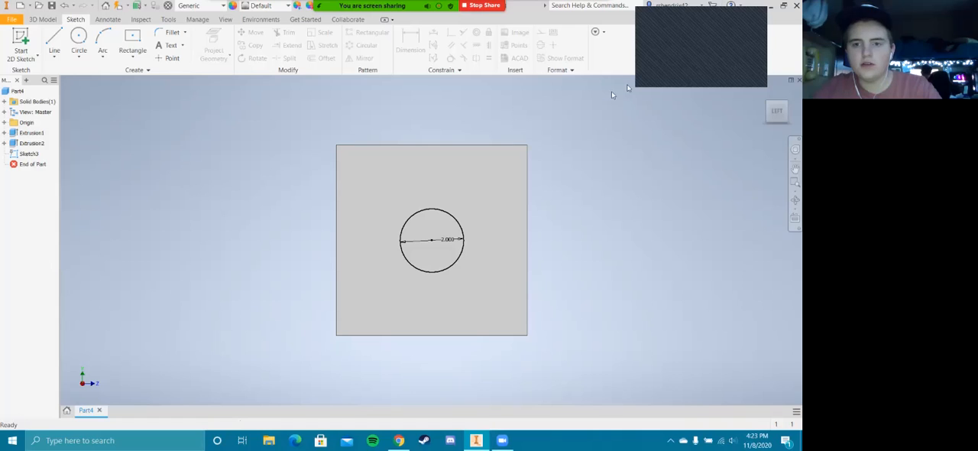
Extrude the 2 in circle on the left face as a cut through the entire part, including the diamond projection
left_click(43, 19)
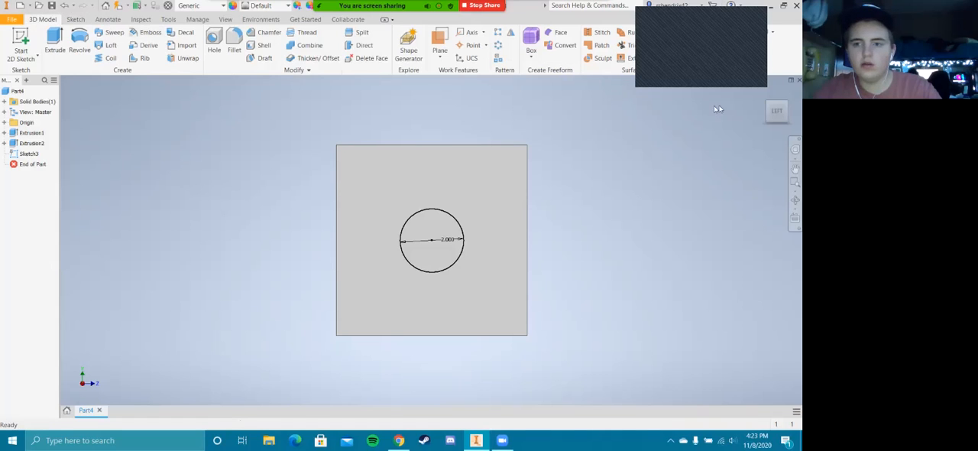
left_click(766, 96)
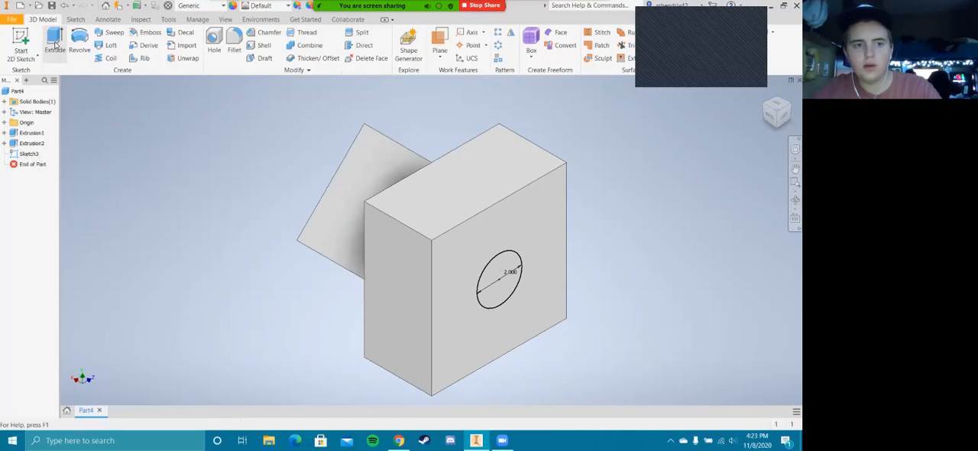
key("e")
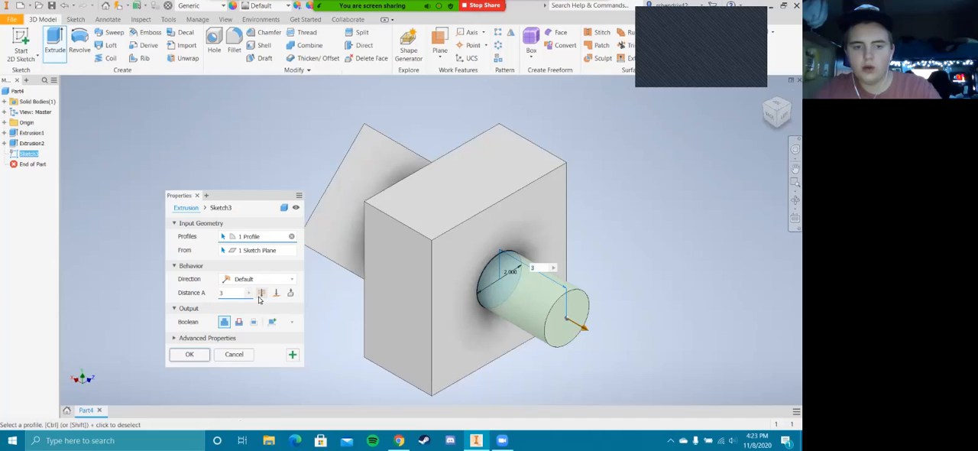
left_click(238, 321)
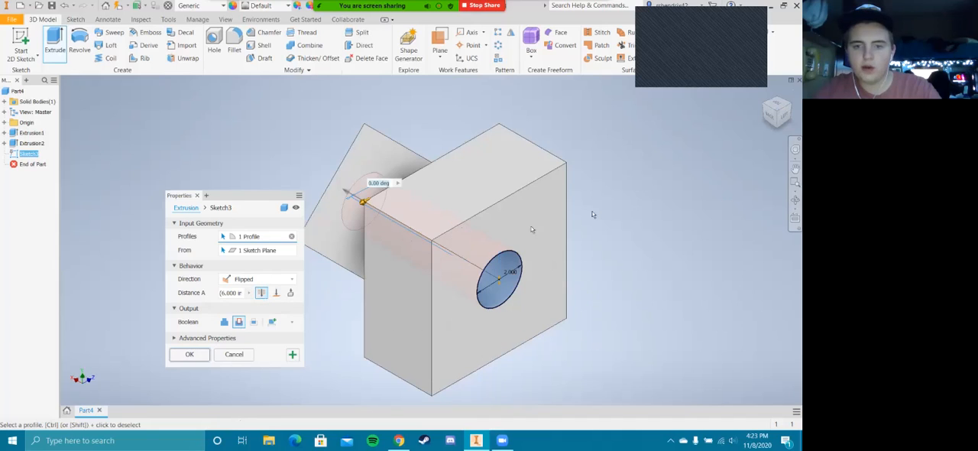
left_click(768, 117)
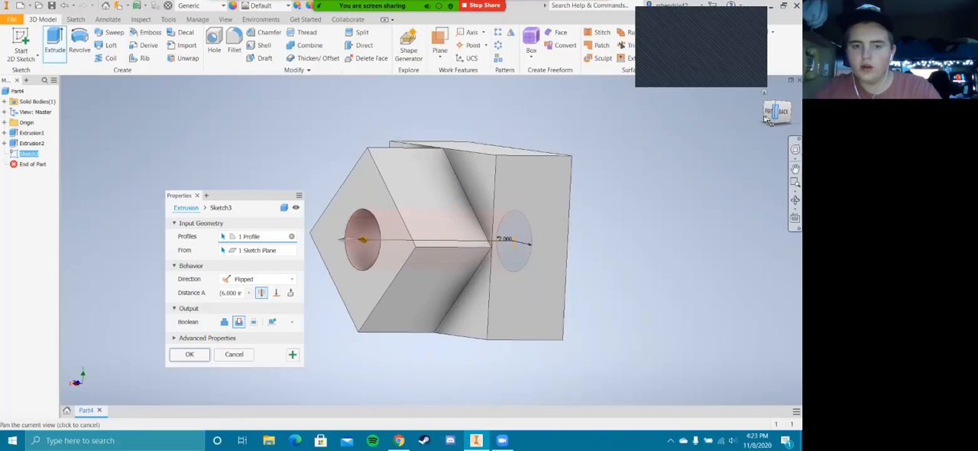
left_click(189, 354)
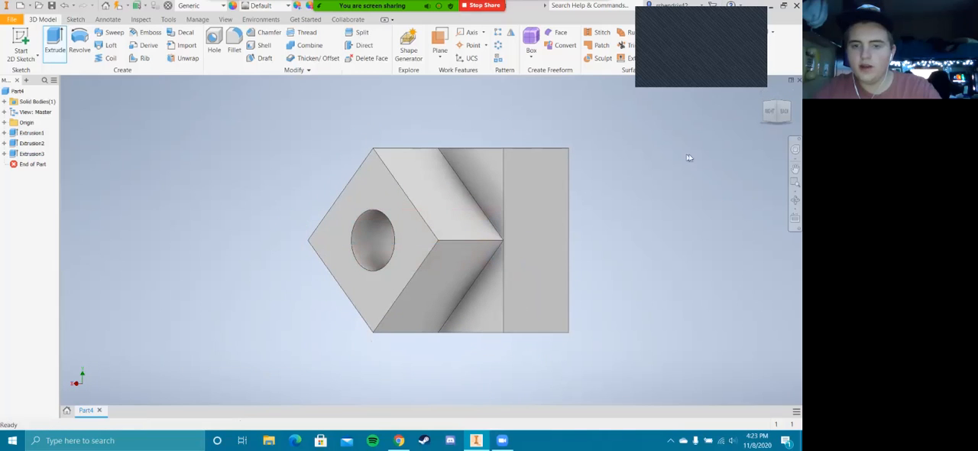
Sketch a 3 in diameter circle on the left face, concentric with the through hole, and finish the sketch
left_click(770, 113)
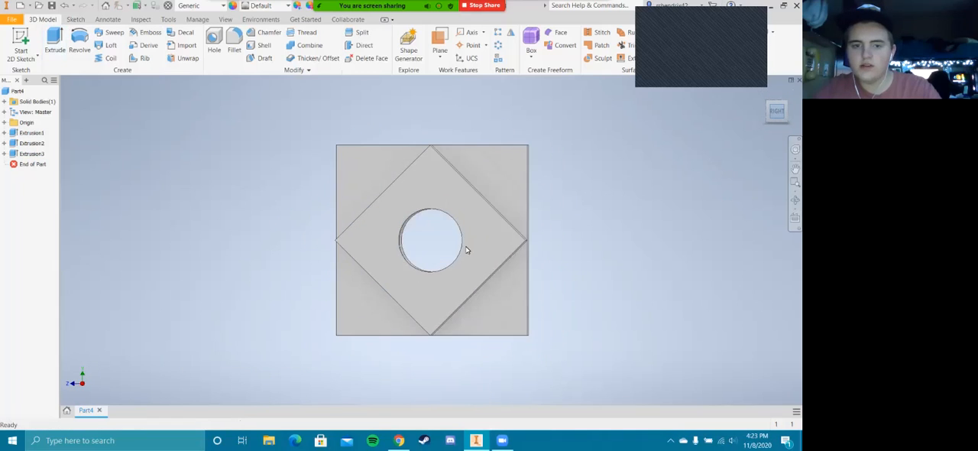
left_click(786, 114)
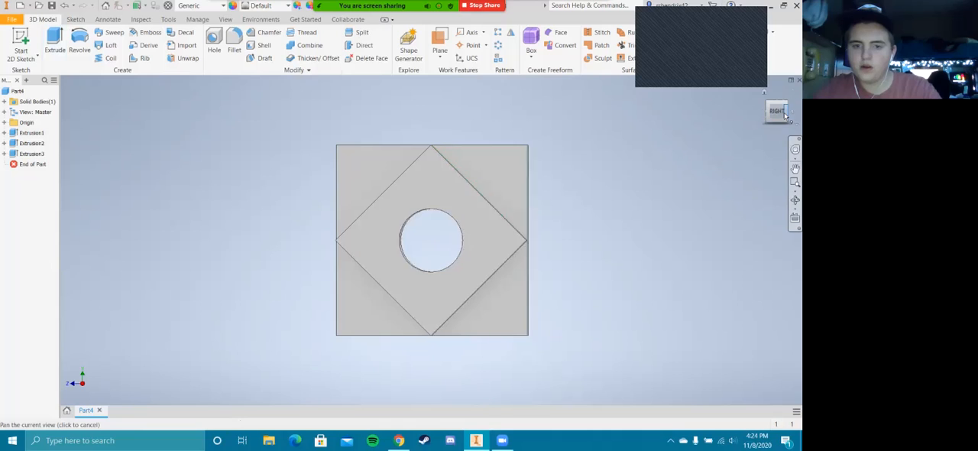
left_click(787, 114)
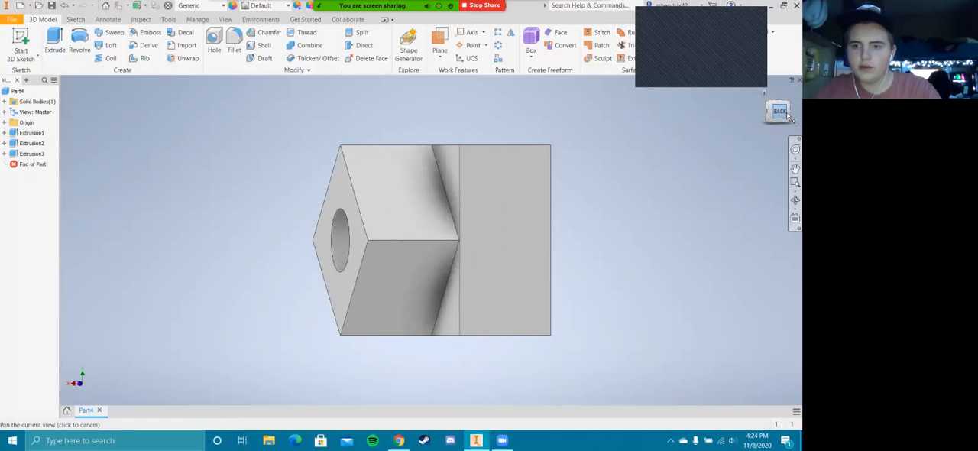
left_click(793, 112)
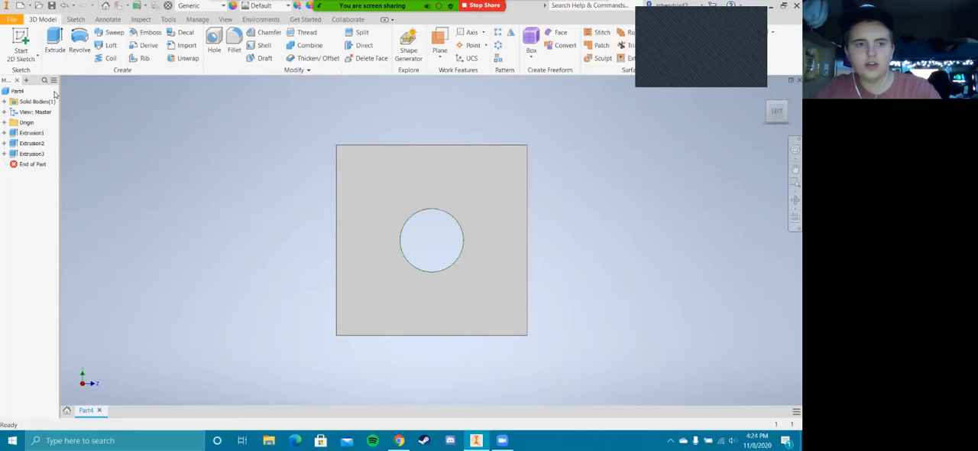
left_click(77, 18)
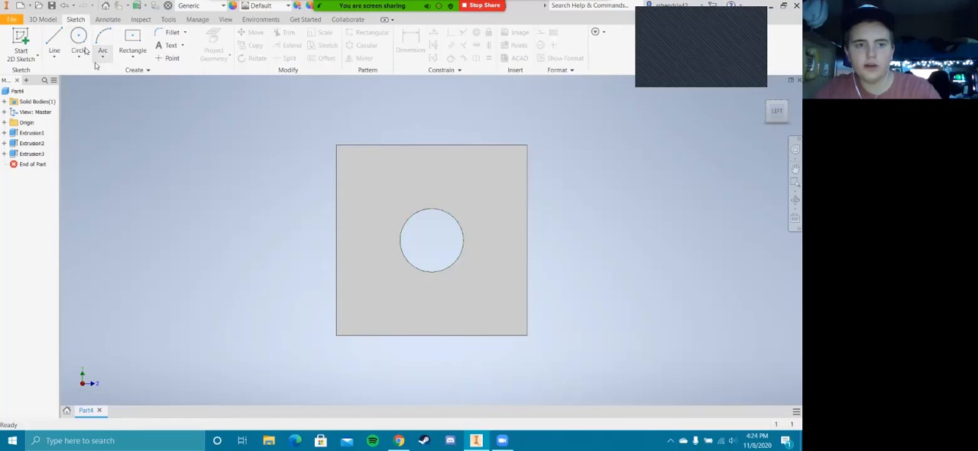
left_click(79, 38)
left_click(348, 236)
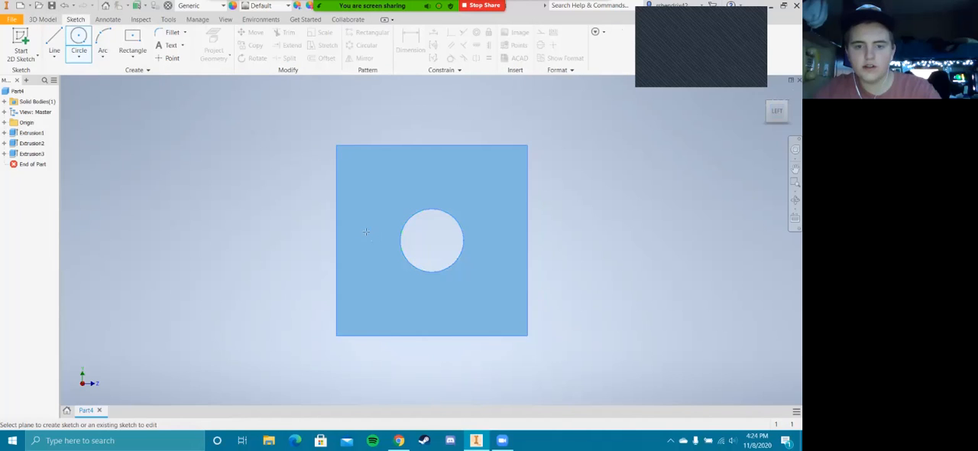
left_click(432, 240)
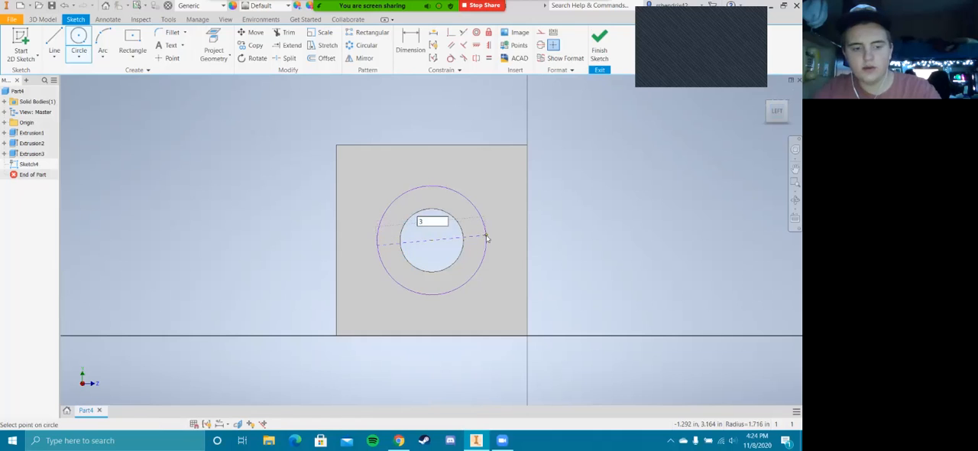
left_click(484, 234)
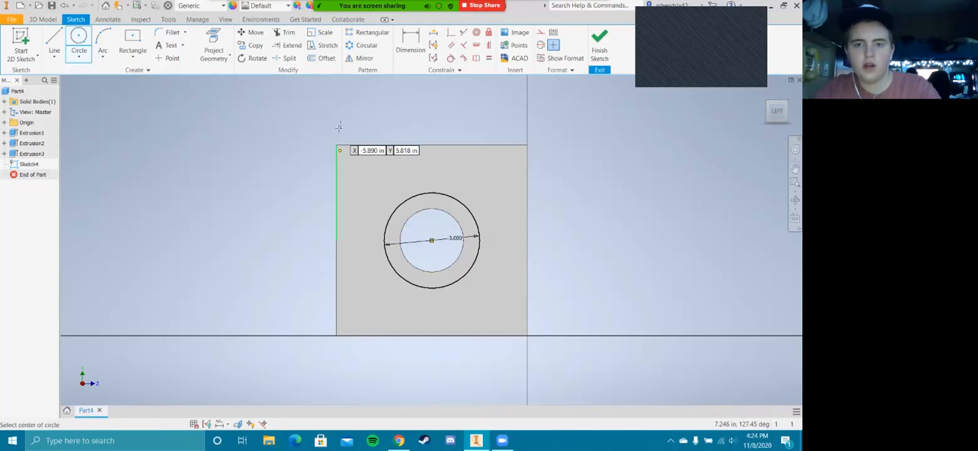
left_click(600, 45)
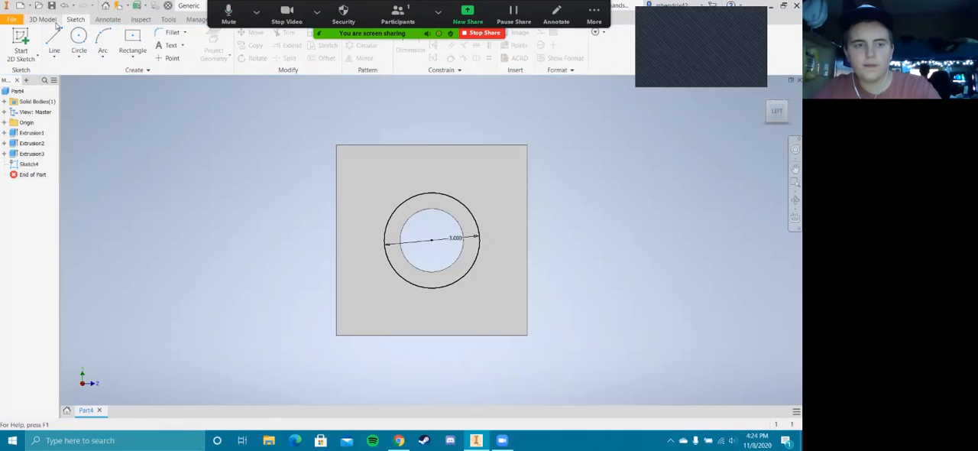
Extrude the 3 in circle as a cut 1 in deep into the block to form a counterbore
left_click(62, 47)
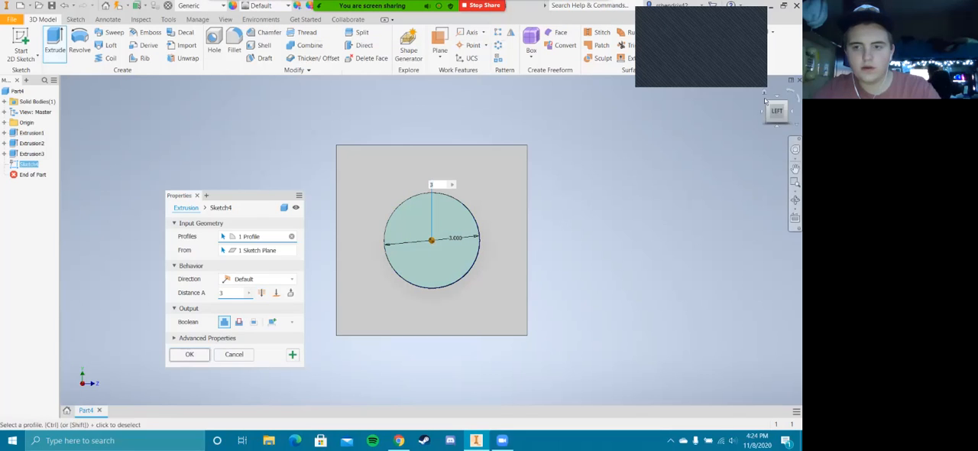
left_click(239, 321)
left_click(262, 293)
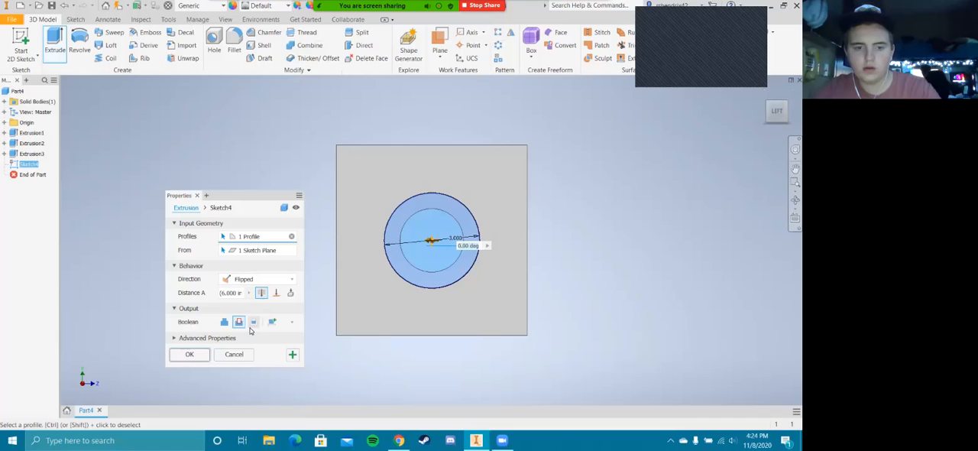
type("3")
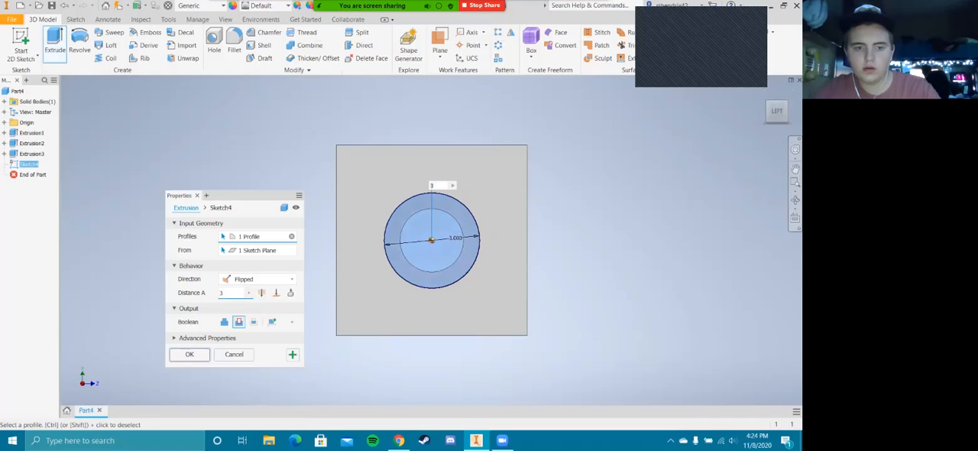
key("BackSpace")
type("1")
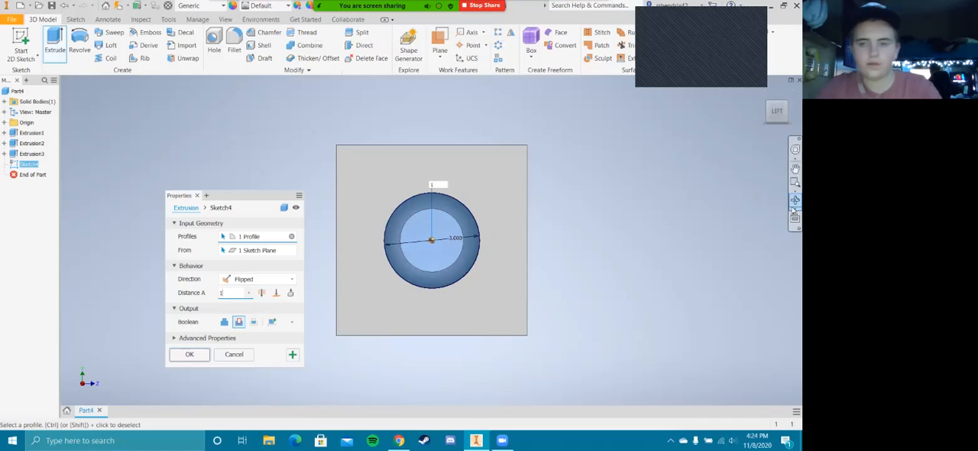
left_click(768, 114)
left_click(769, 115)
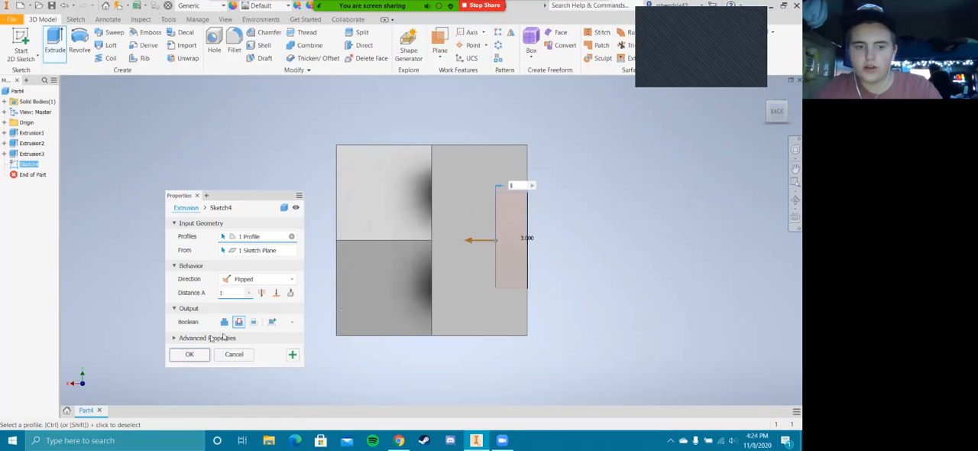
left_click(190, 354)
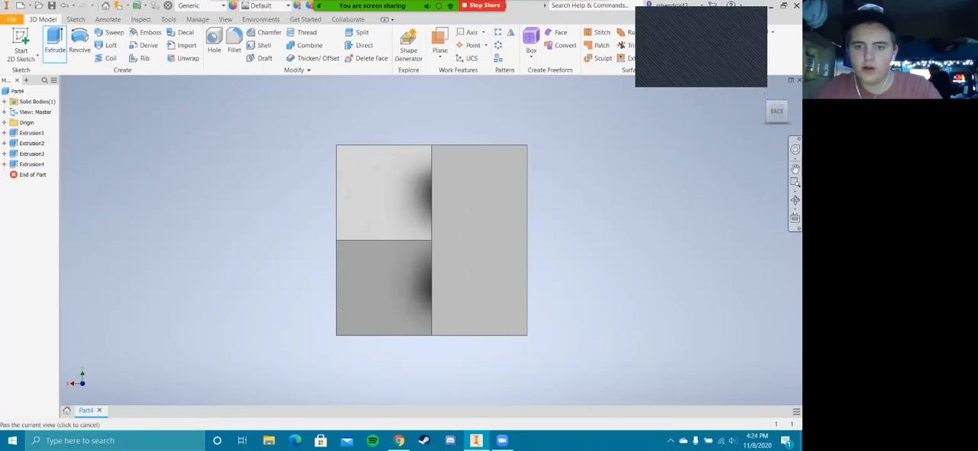
Examine the part from several sides, including the counterbored hole in the left face and the diamond projection
left_click(785, 114)
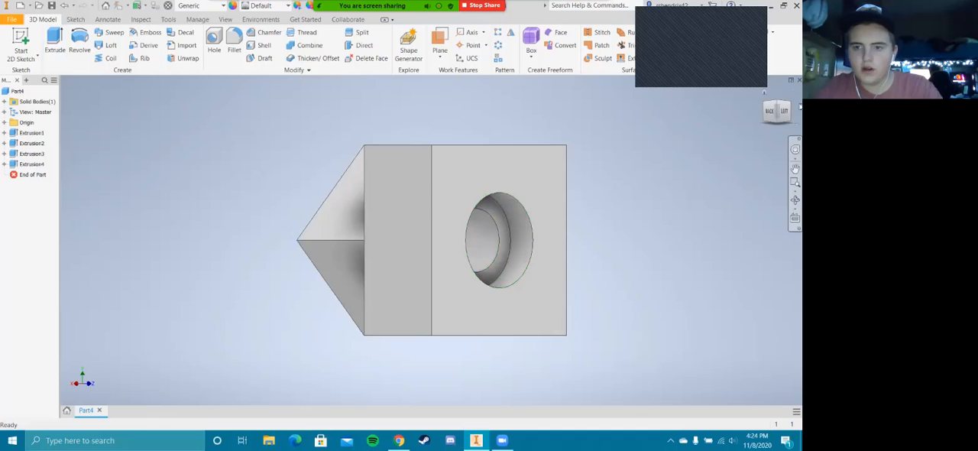
left_click(785, 112)
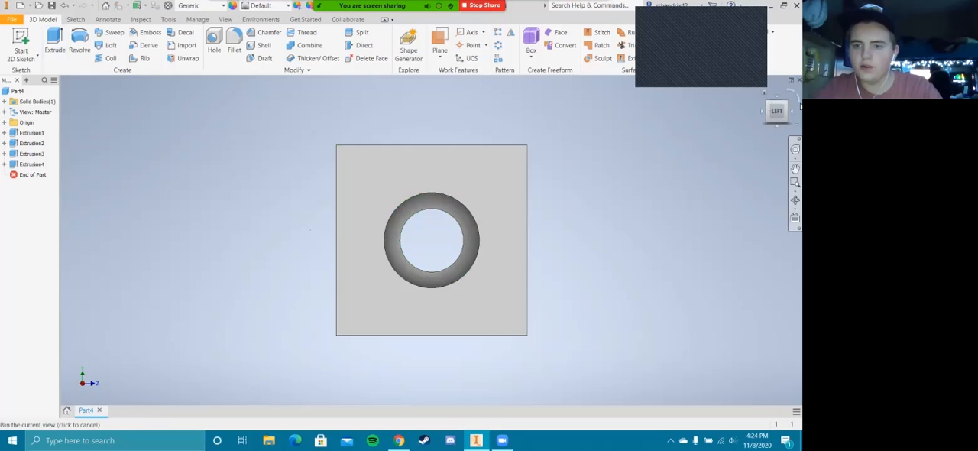
left_click(789, 103)
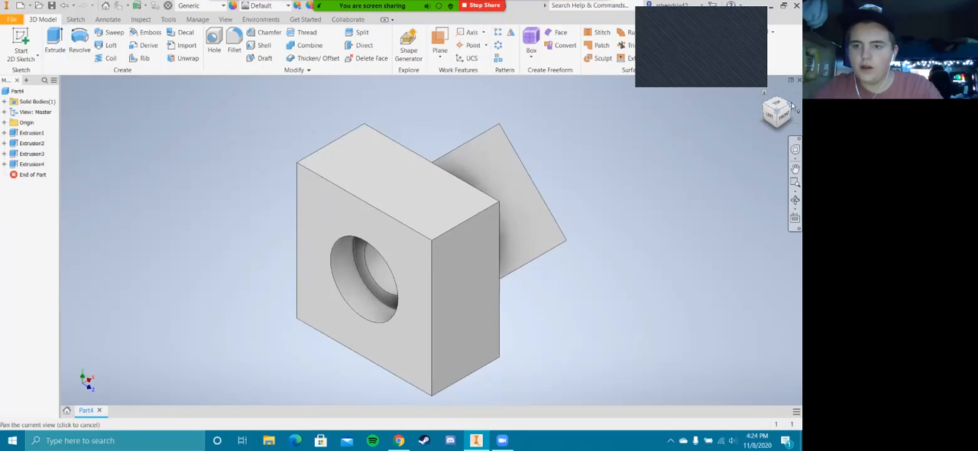
left_click(791, 105)
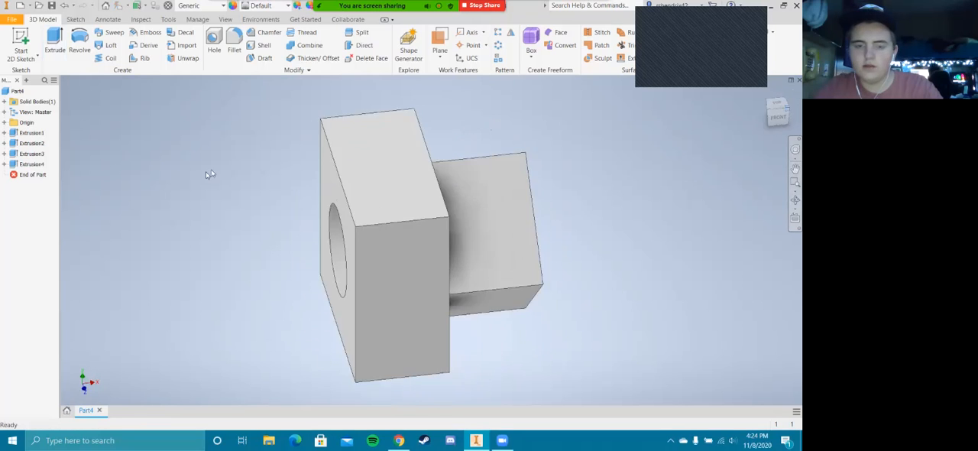
left_click(784, 117)
left_click(75, 20)
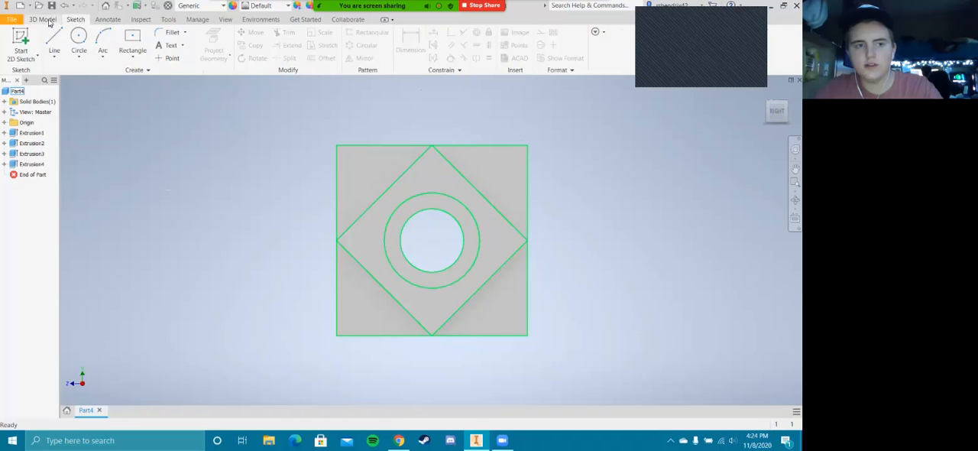
left_click(47, 21)
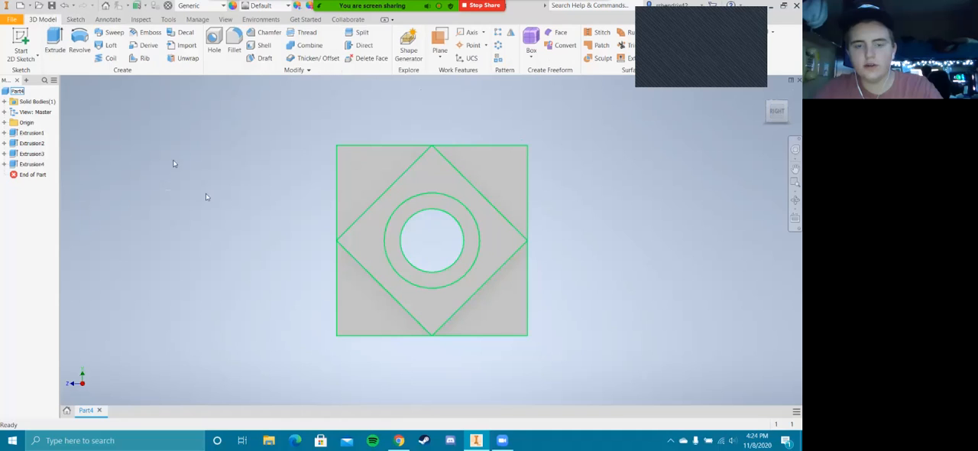
left_click(770, 104)
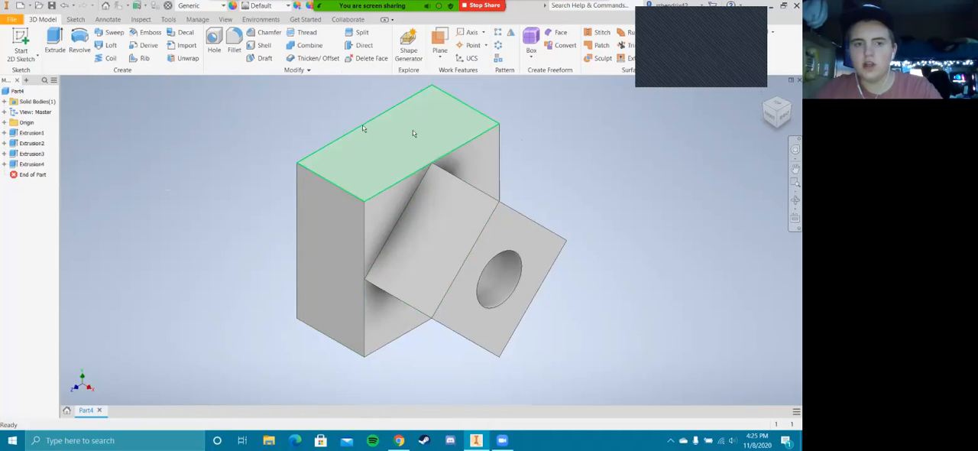
left_click(767, 113)
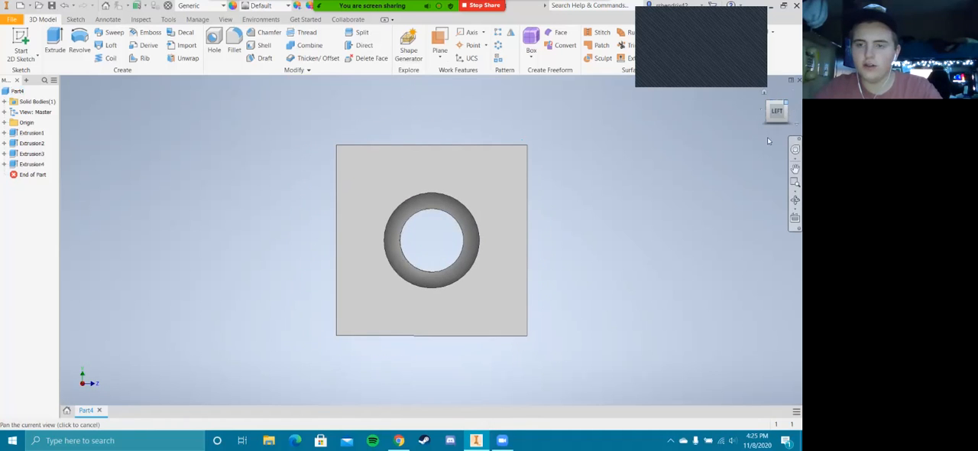
left_click(786, 102)
left_click(792, 106)
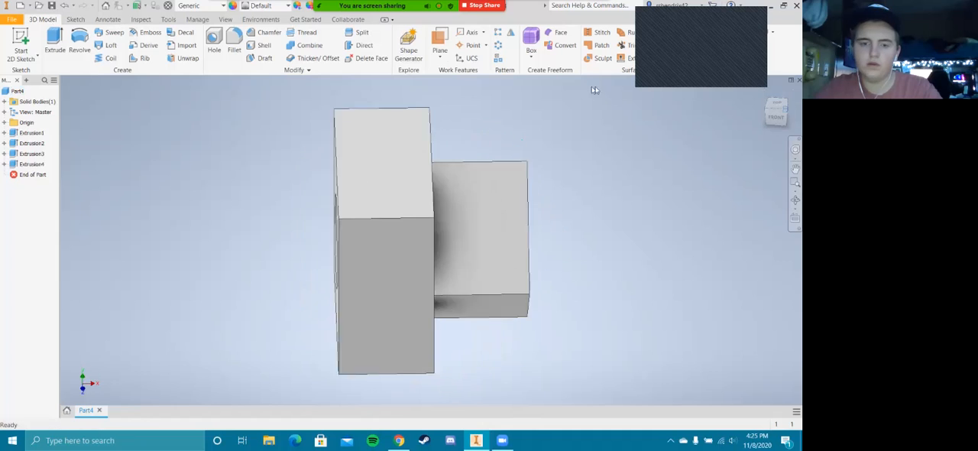